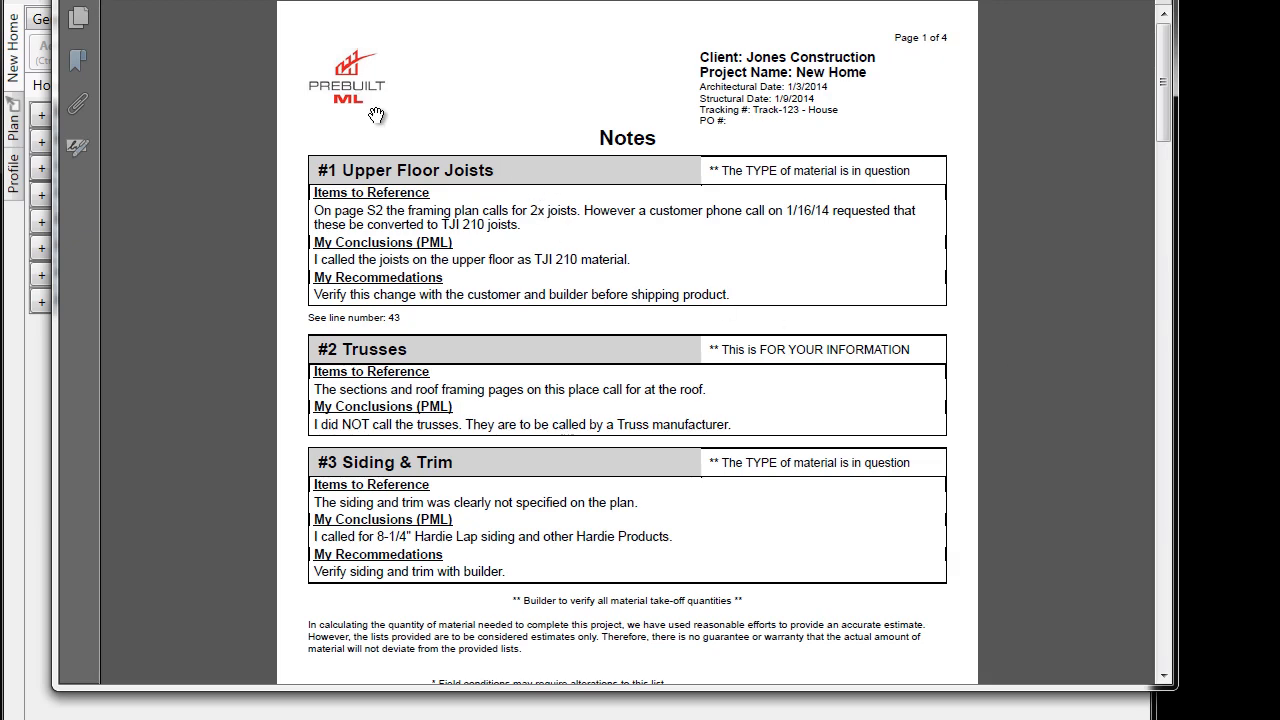
- Read the Upper Floor Joists, Trusses and Siding & Trim notes in the sample report, and dismiss the report
scroll(332, 318, "up", 2)
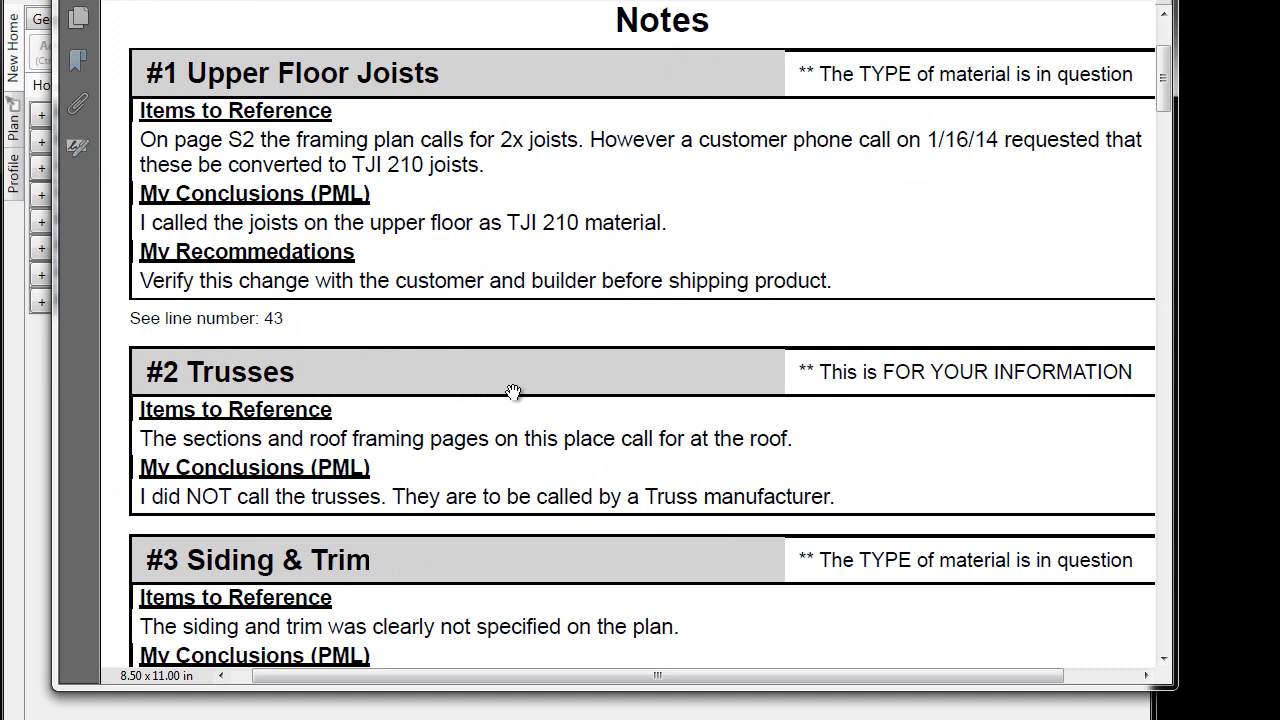
left_click_drag(511, 391, 514, 226)
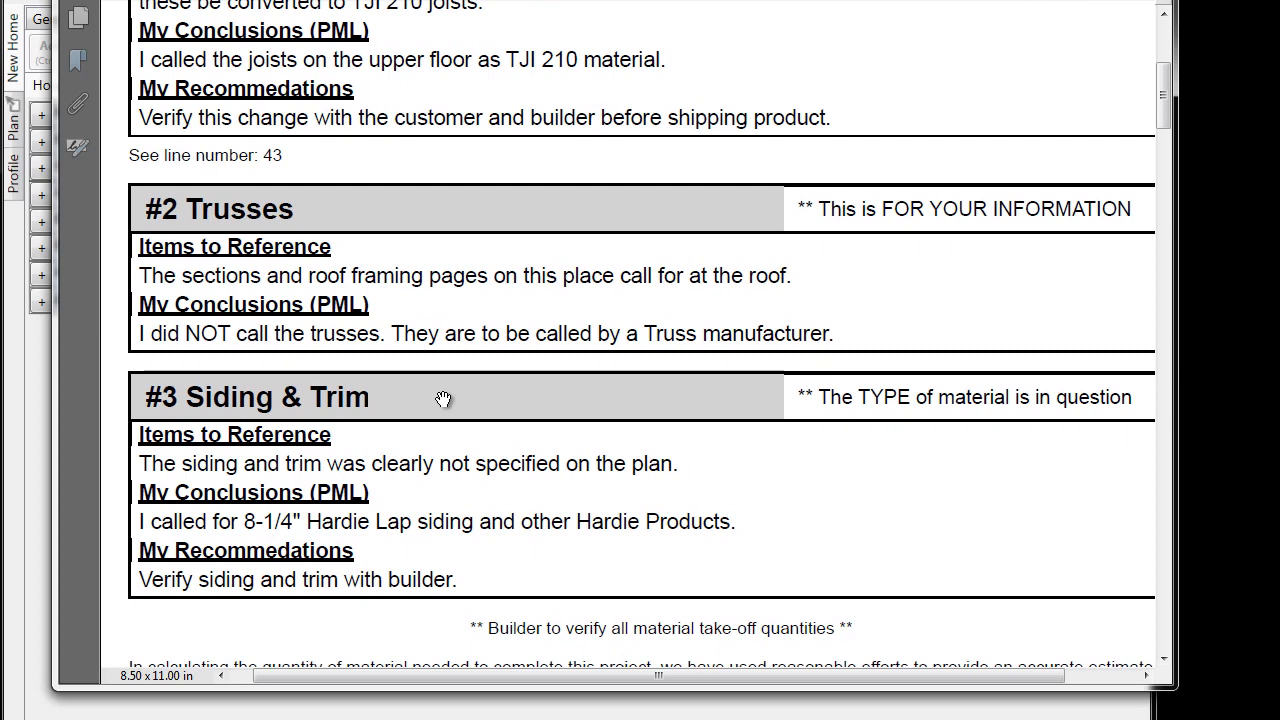
left_click(1143, 1)
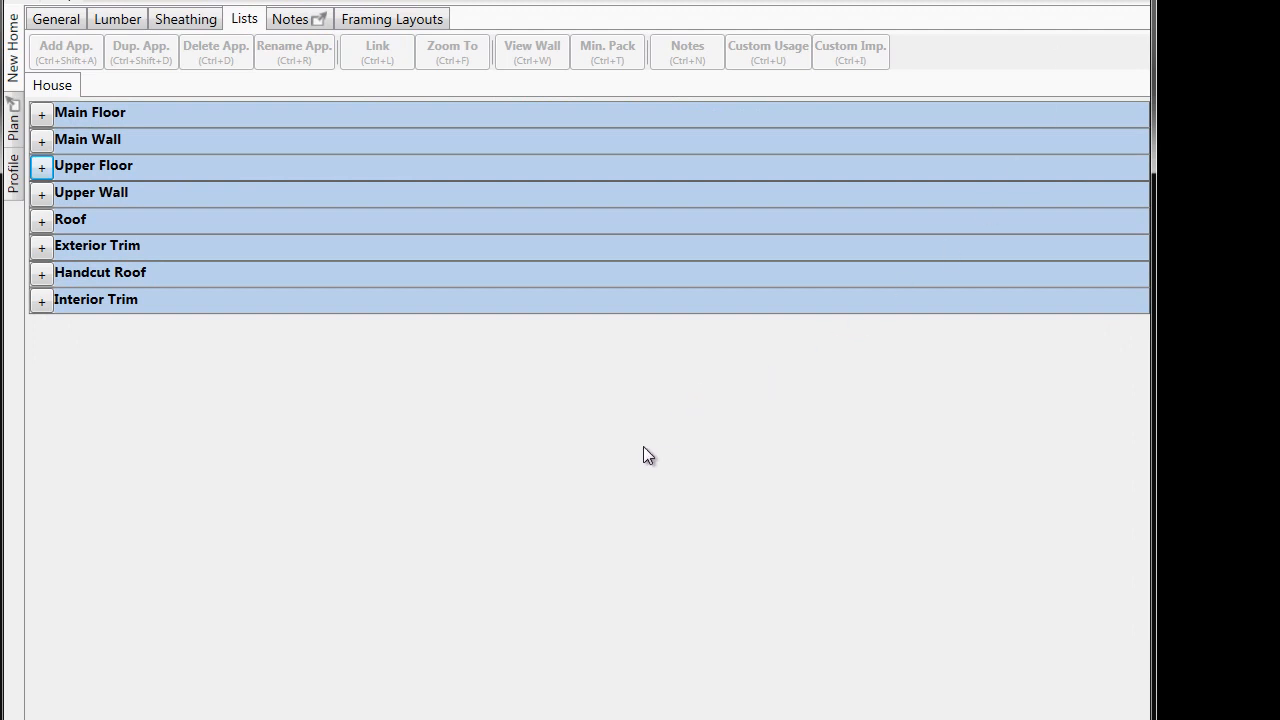
left_click(14, 52)
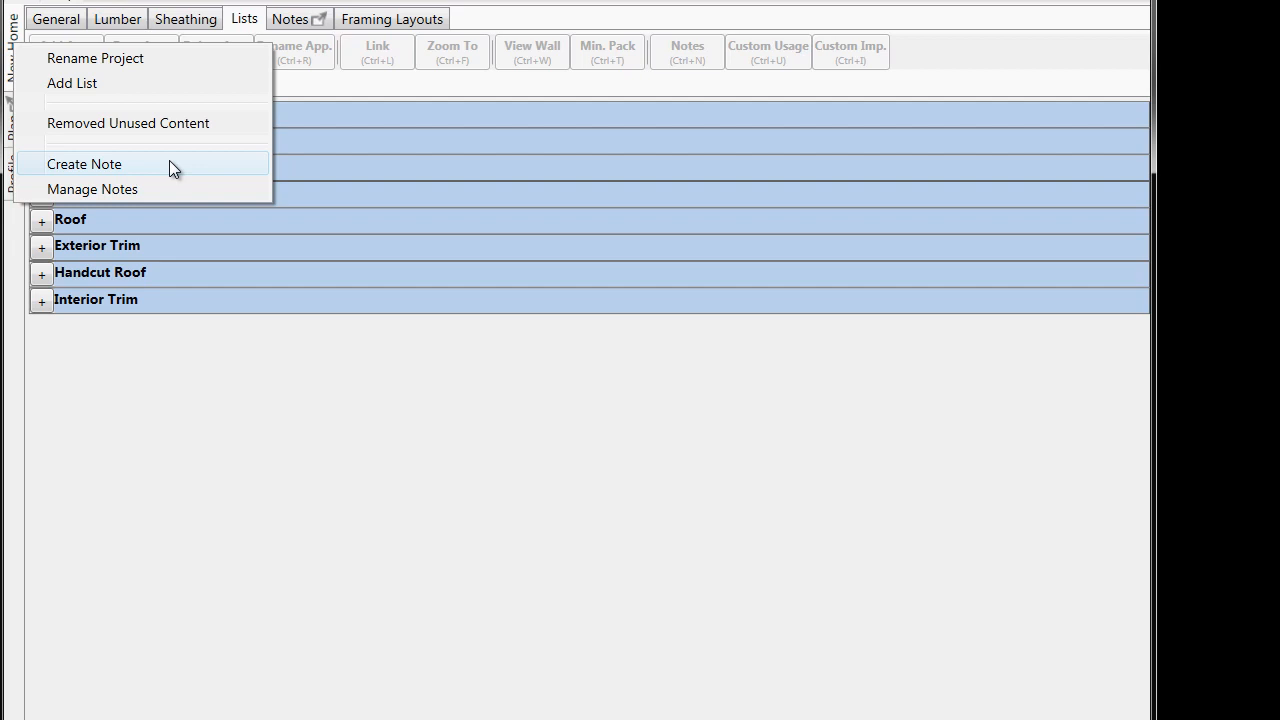
left_click(320, 379)
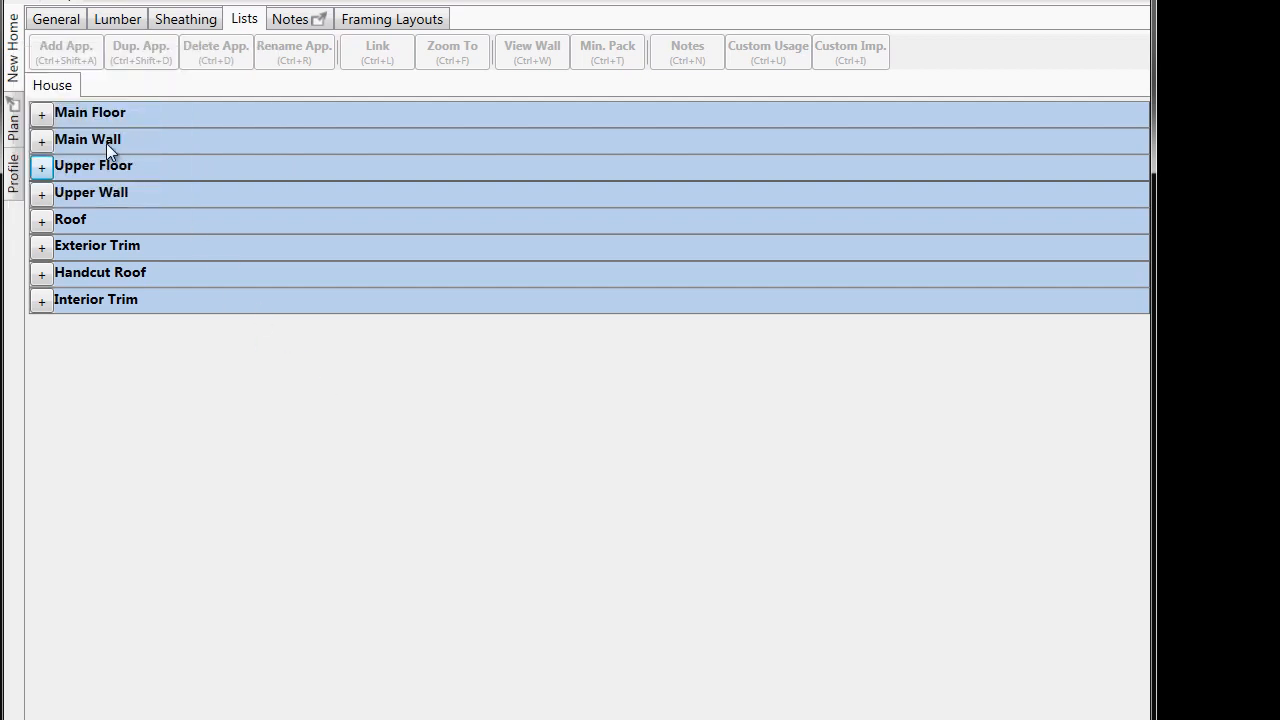
right_click(63, 87)
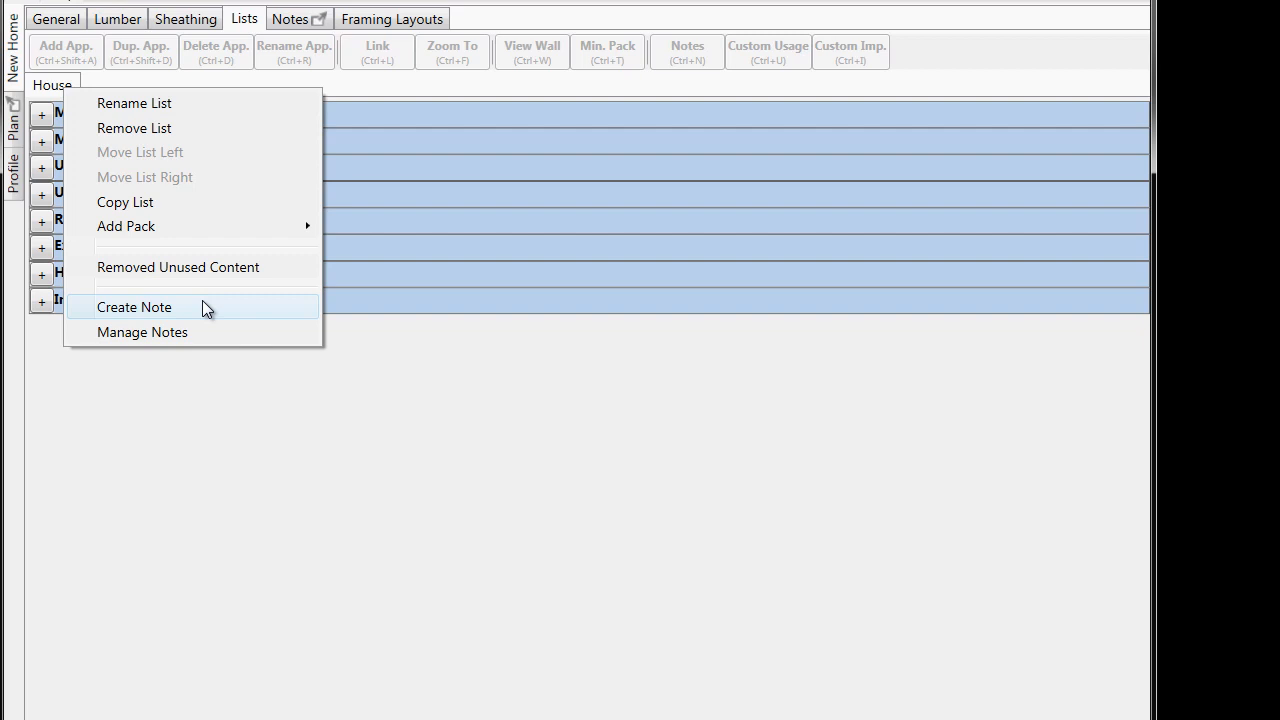
left_click(446, 424)
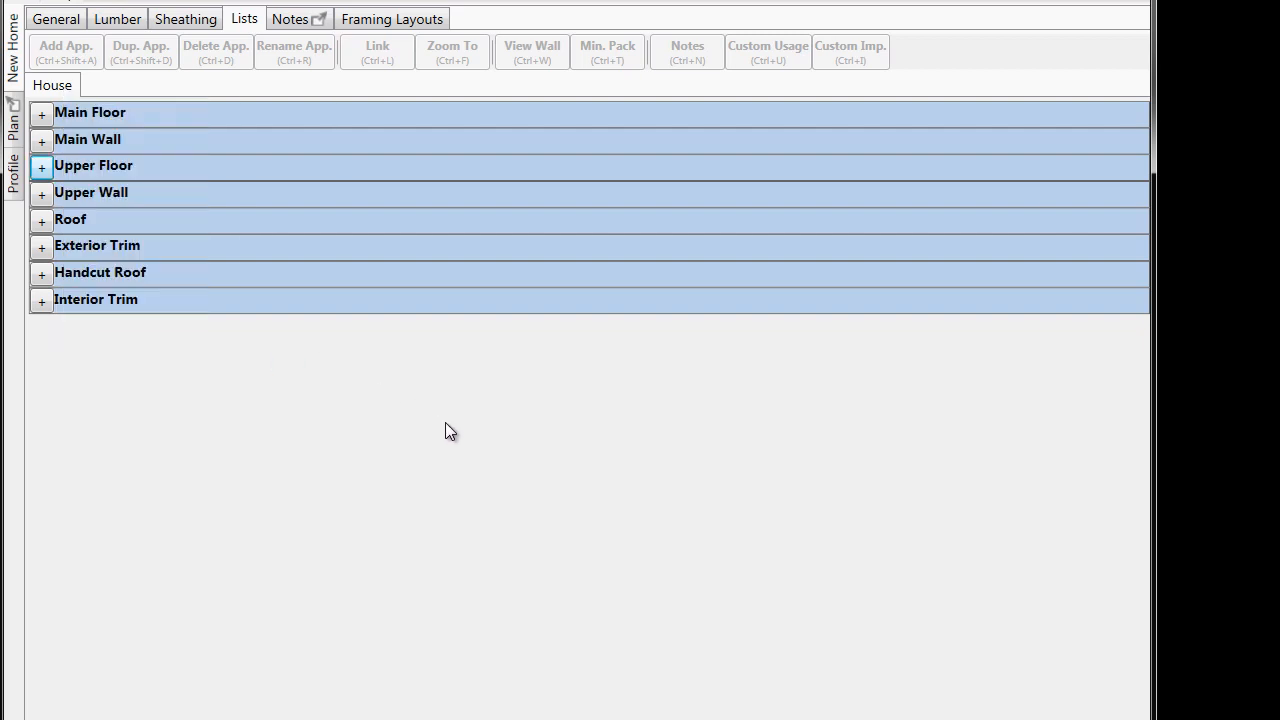
- Create a note on the first Header application in the Main Wall pack, titled "Headers on Main Floor"
left_click(40, 143)
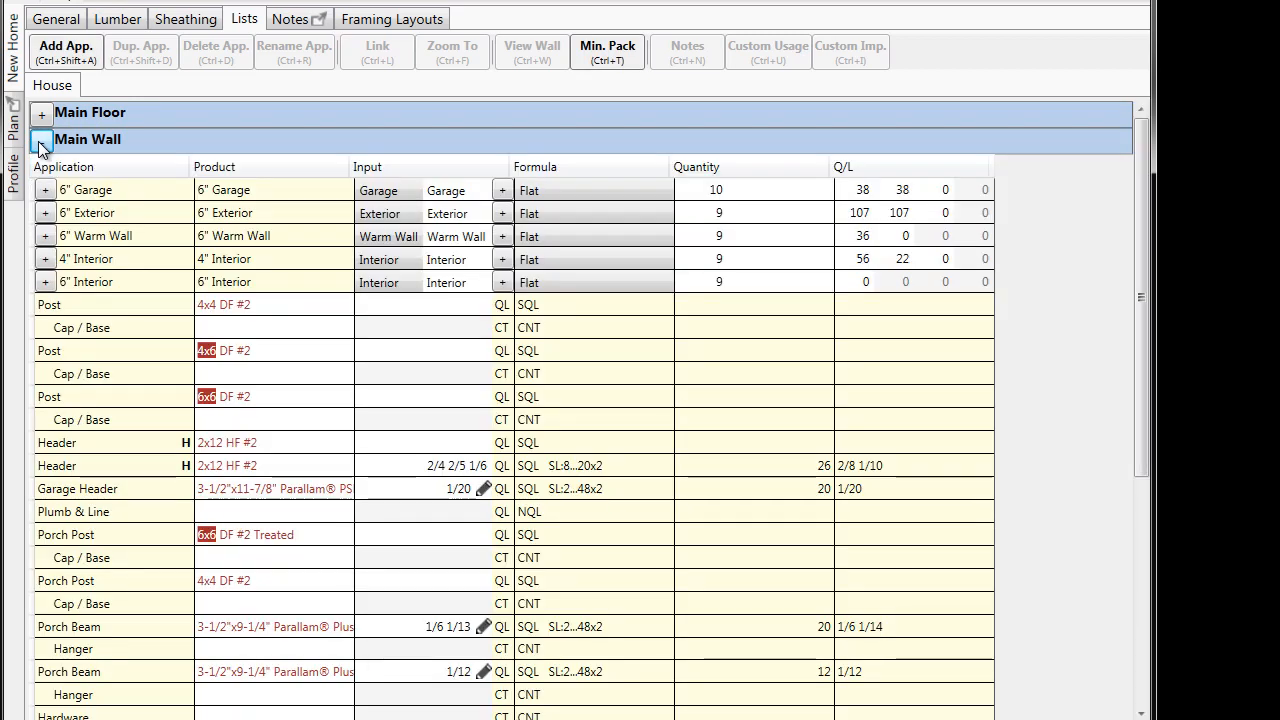
right_click(149, 443)
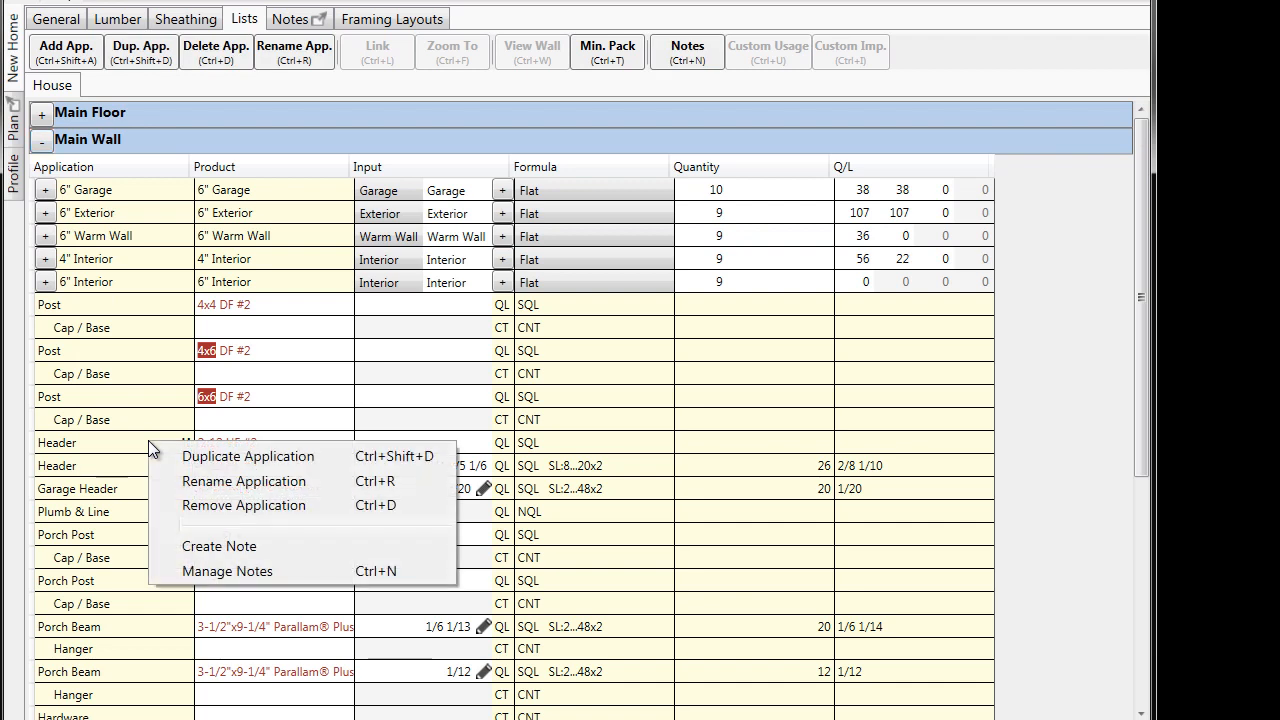
left_click(296, 549)
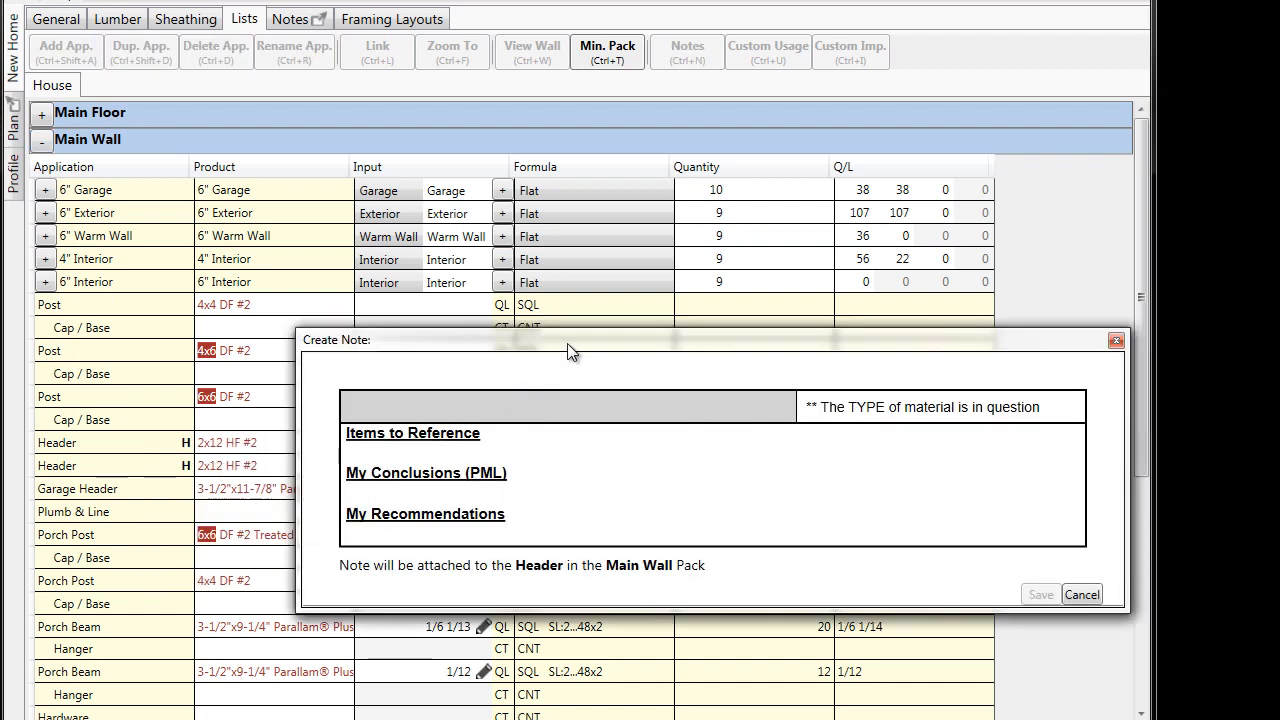
left_click_drag(580, 343, 663, 334)
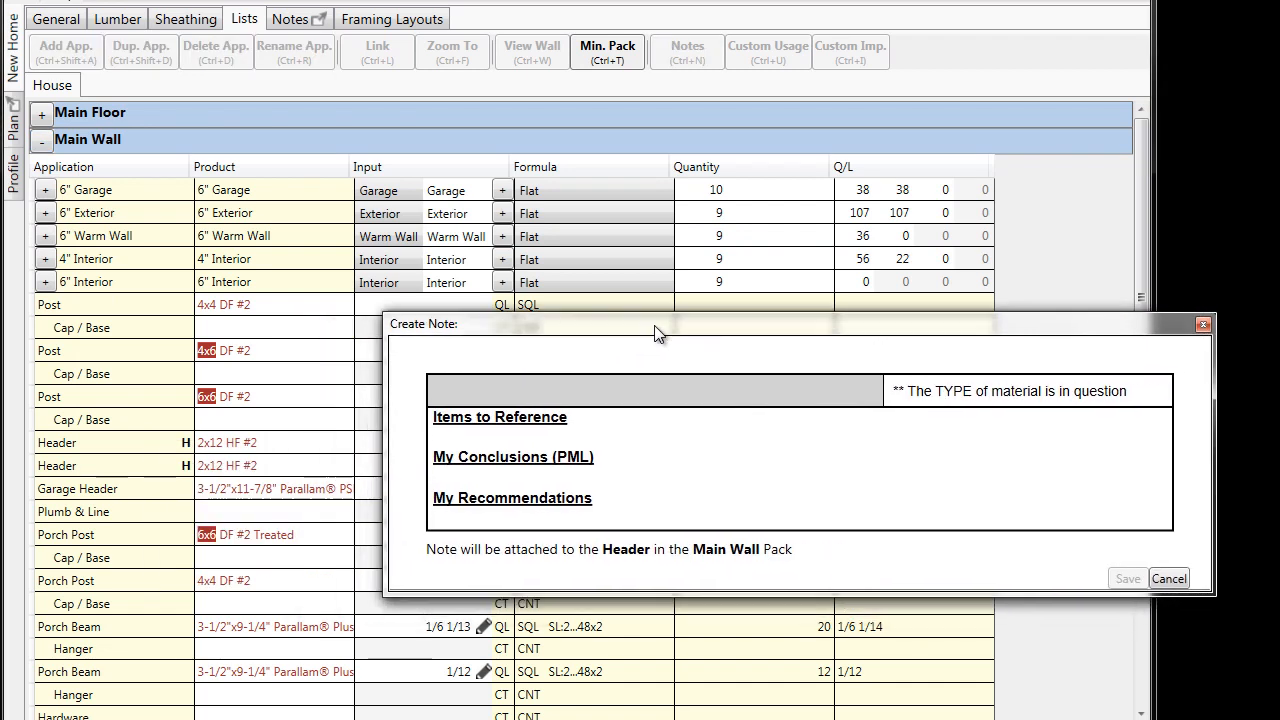
left_click(571, 390)
type("Headers")
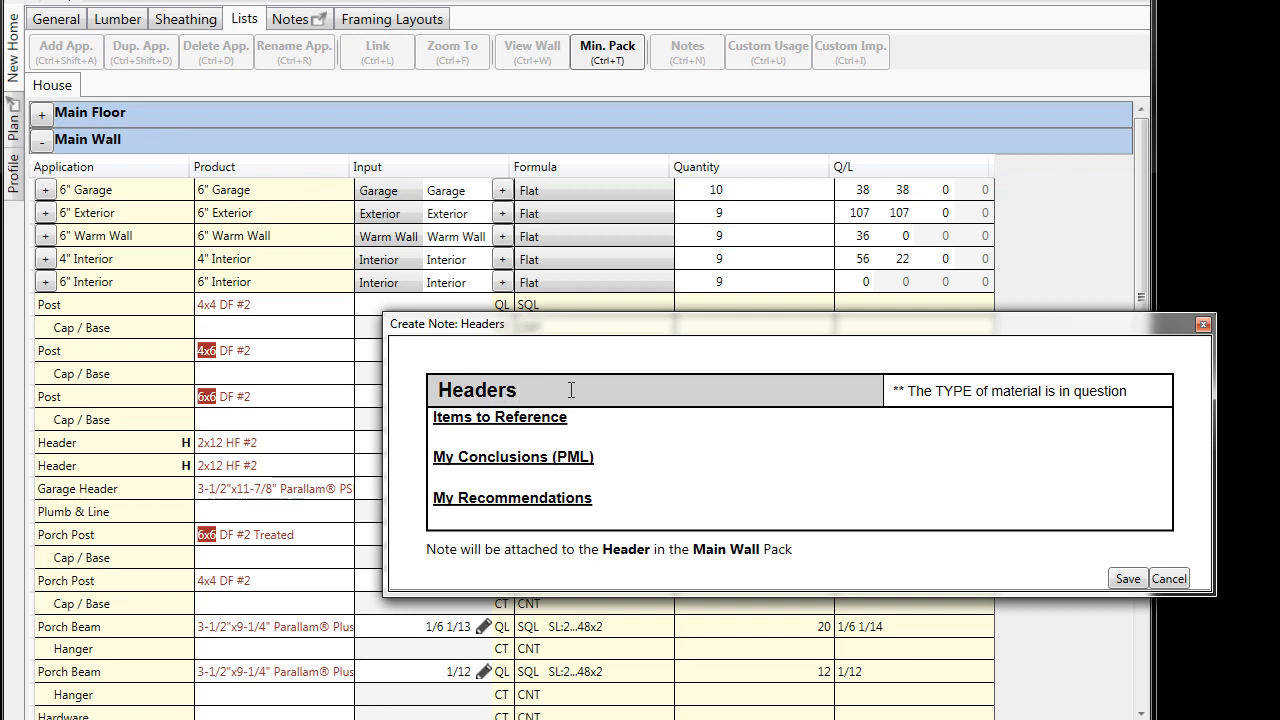
type(" on Main Floor")
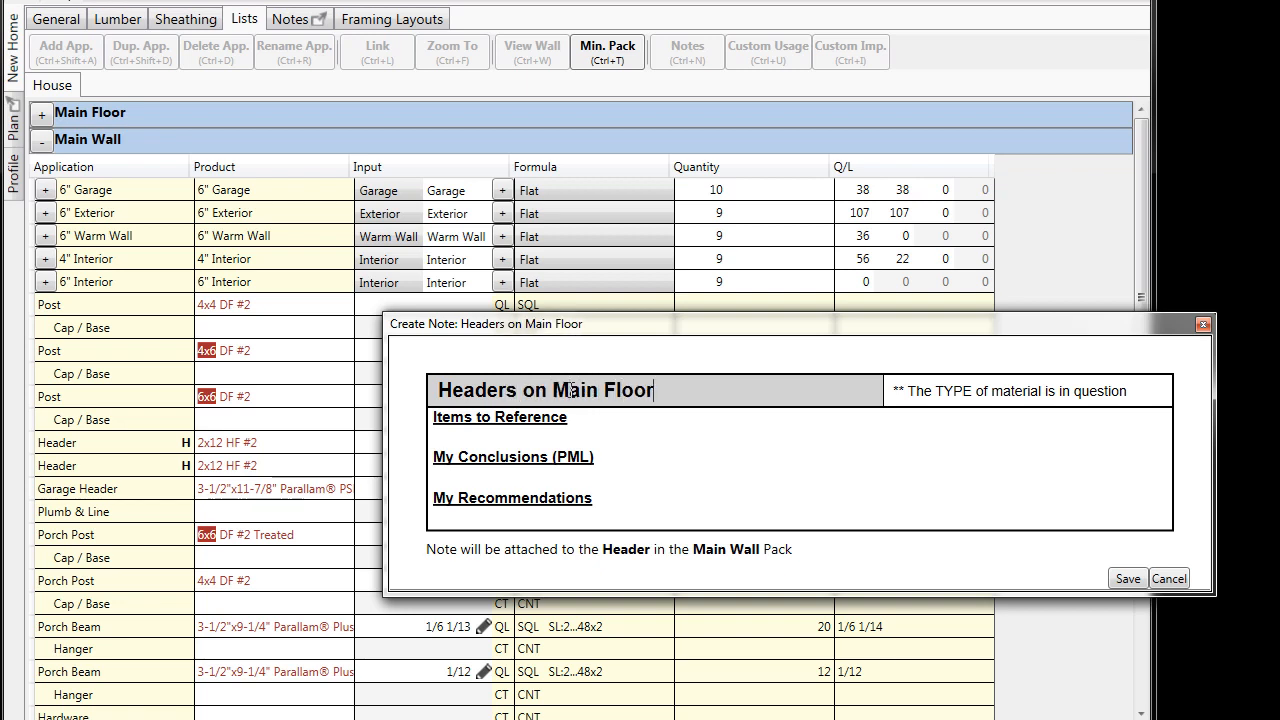
- Enter "On page A2, the plan specified the size of the headers, but did not call the grade." as the items to reference
left_click(472, 436)
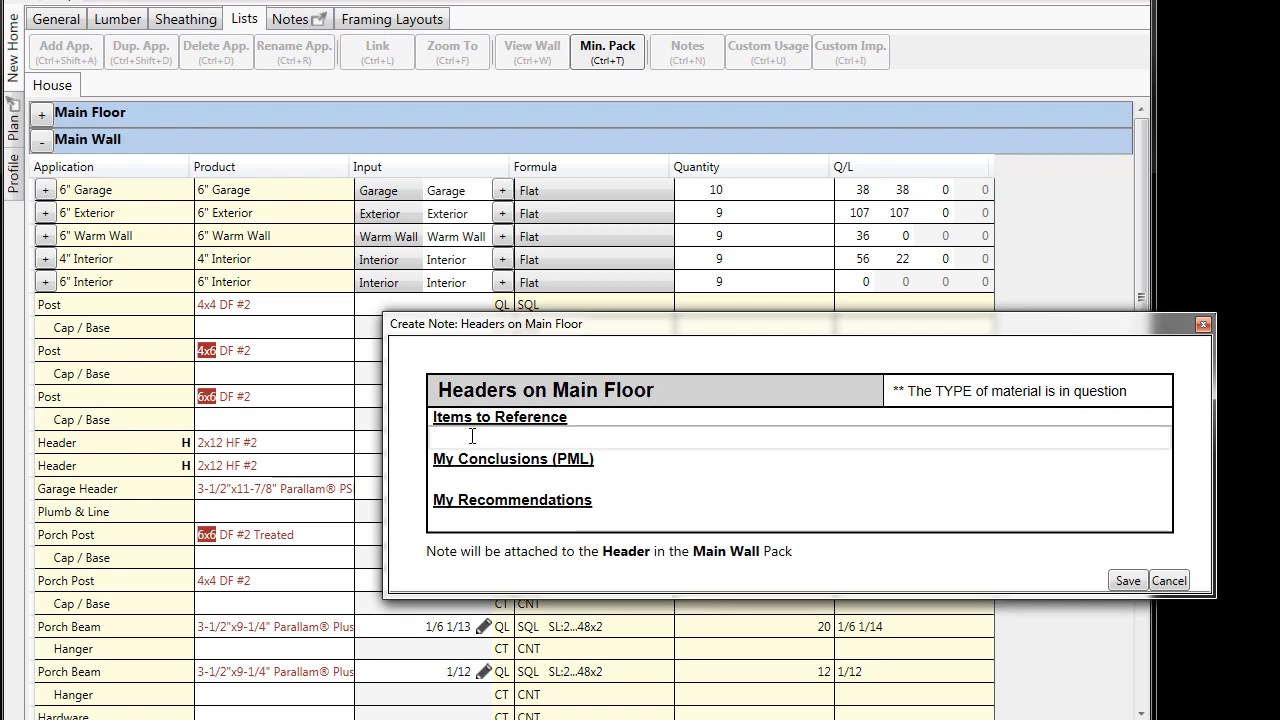
type("On page A2, ")
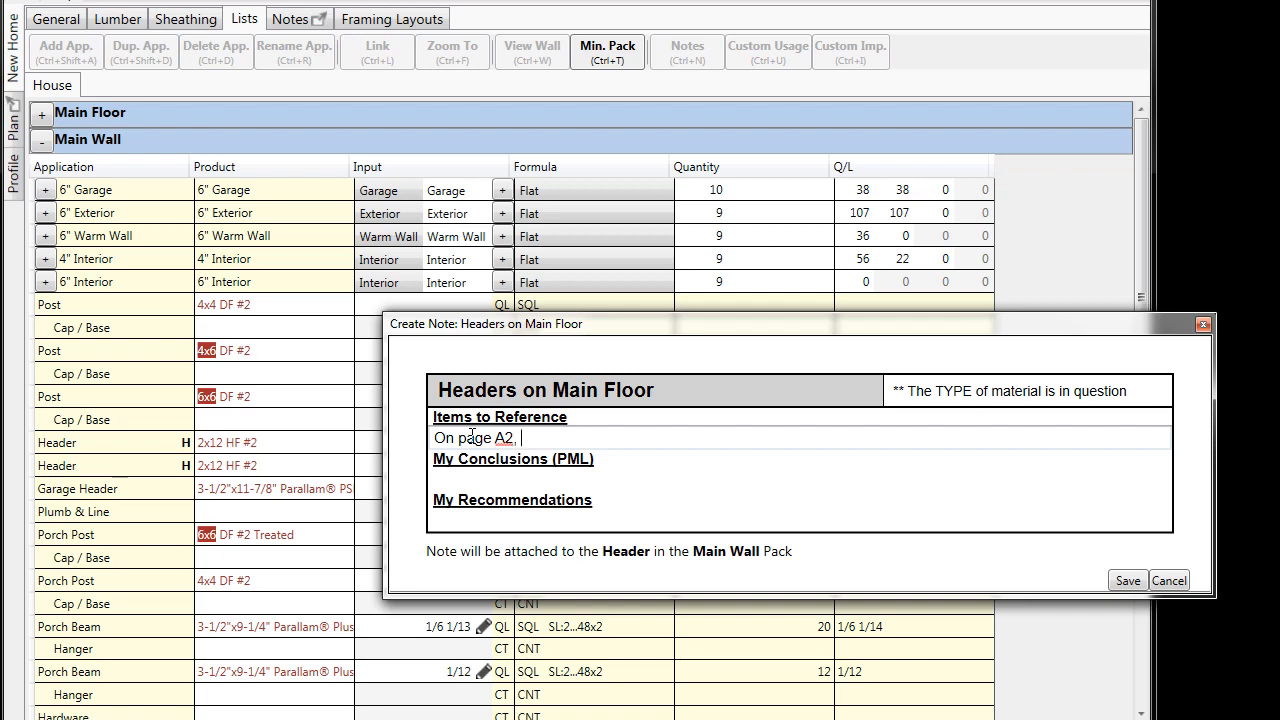
type("the plan spe")
type("fi")
key("BackSpace")
key("BackSpace")
type("cified")
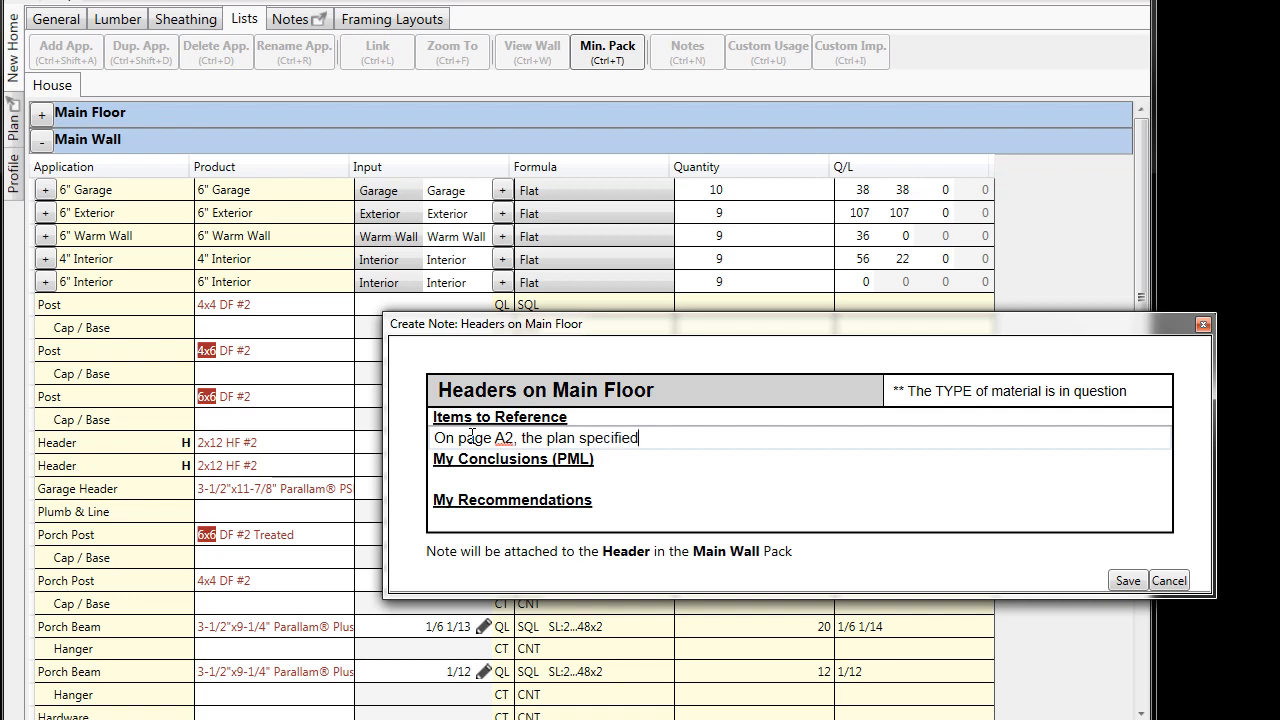
type(" the size of the headre")
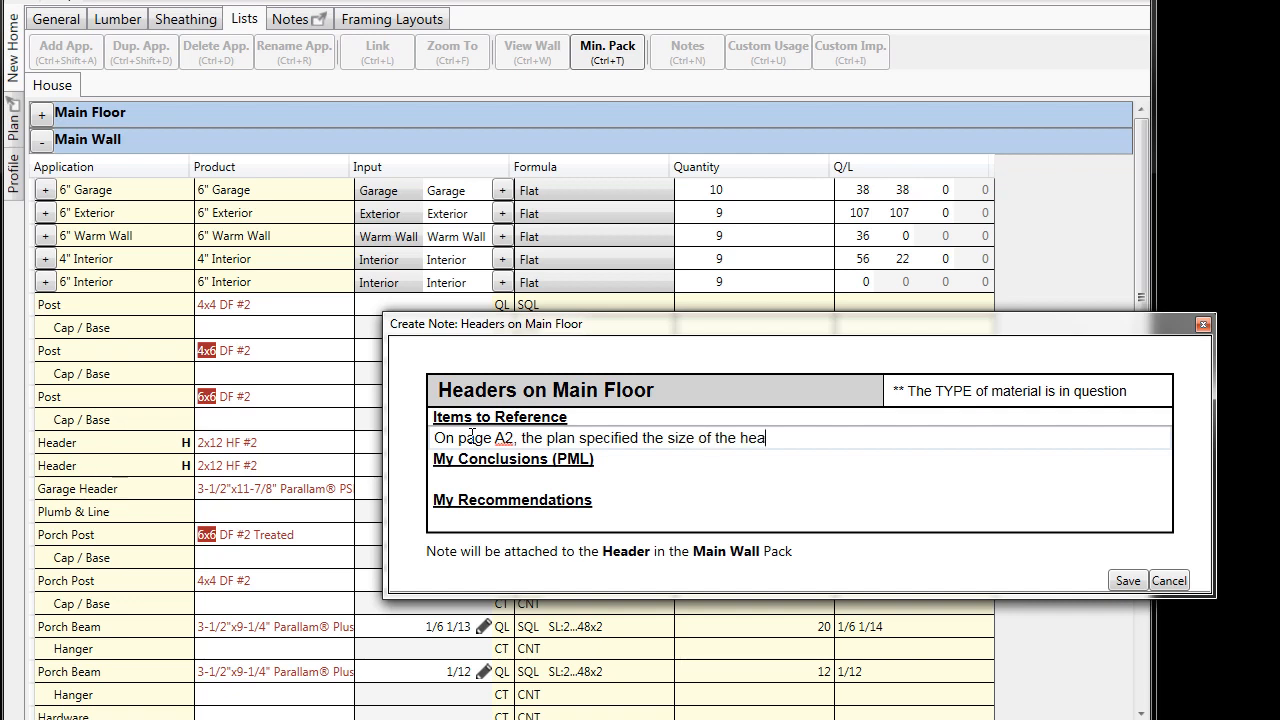
key("BackSpace")
key("BackSpace")
type("ers, but did not ")
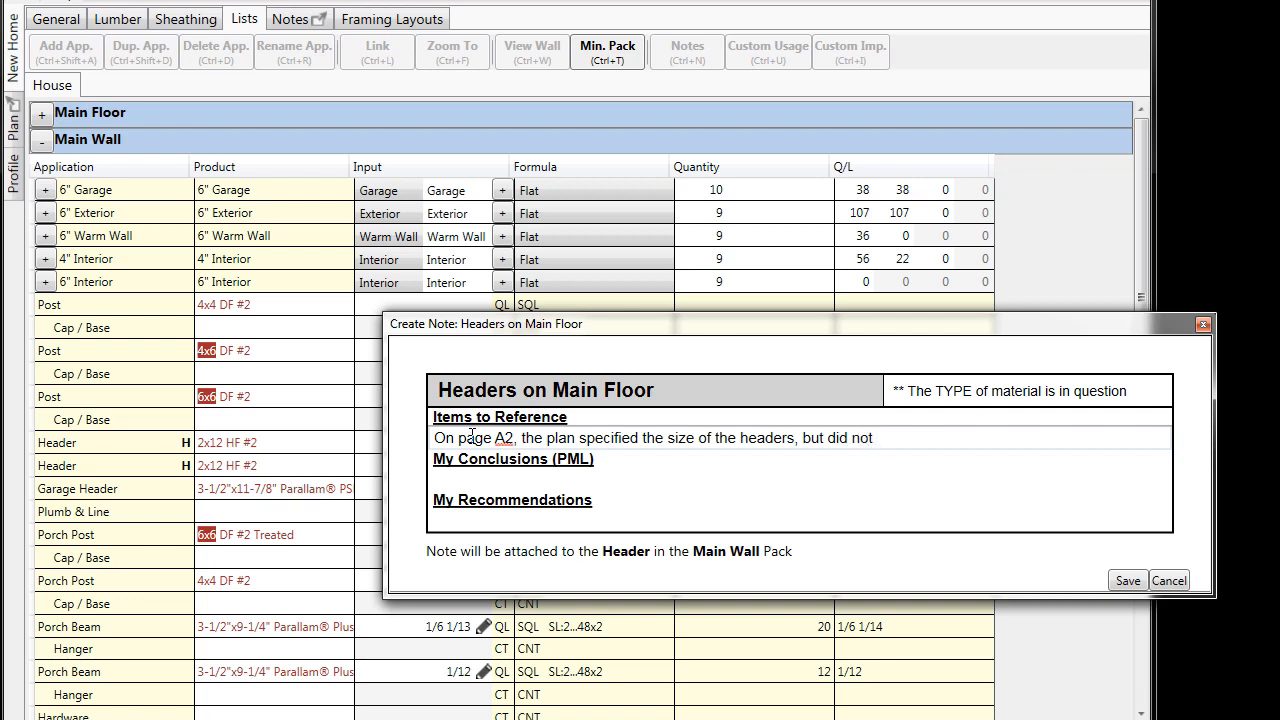
type("call the grade.")
- Enter "I called DF #2 to match the Lumber yard preference." as the note's conclusions
left_click(475, 476)
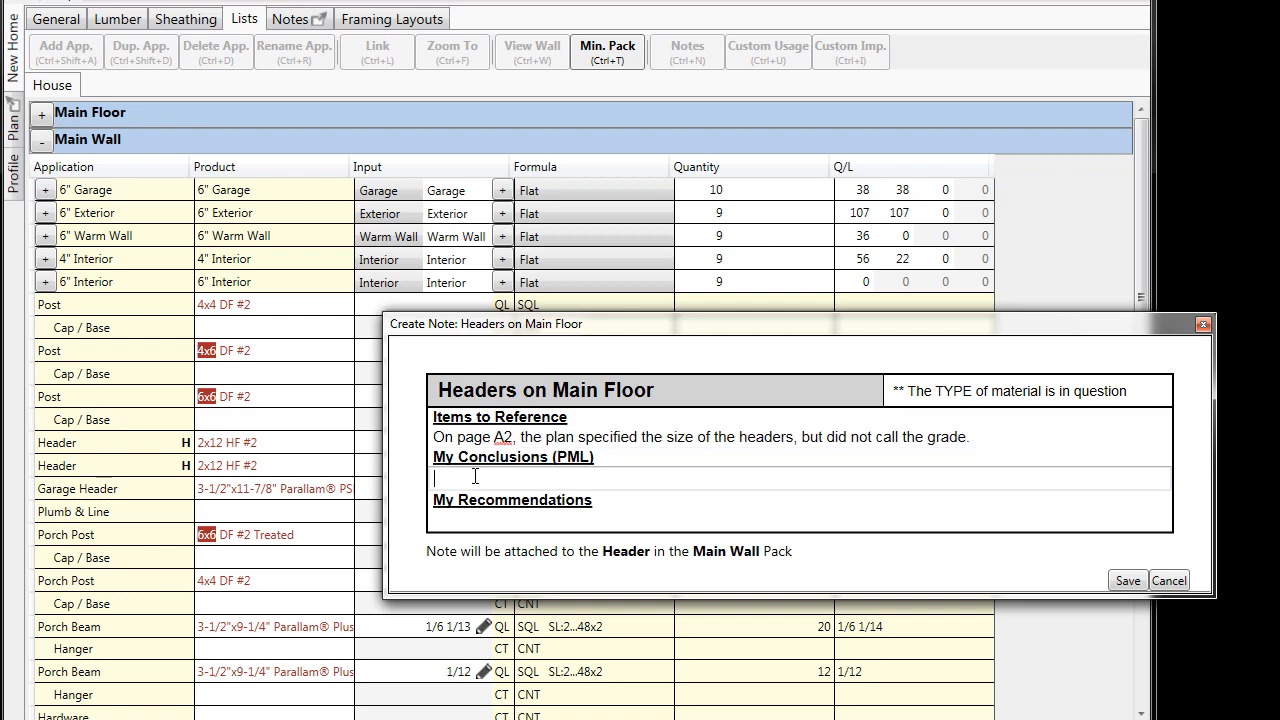
type("I called DF #2 to match the ")
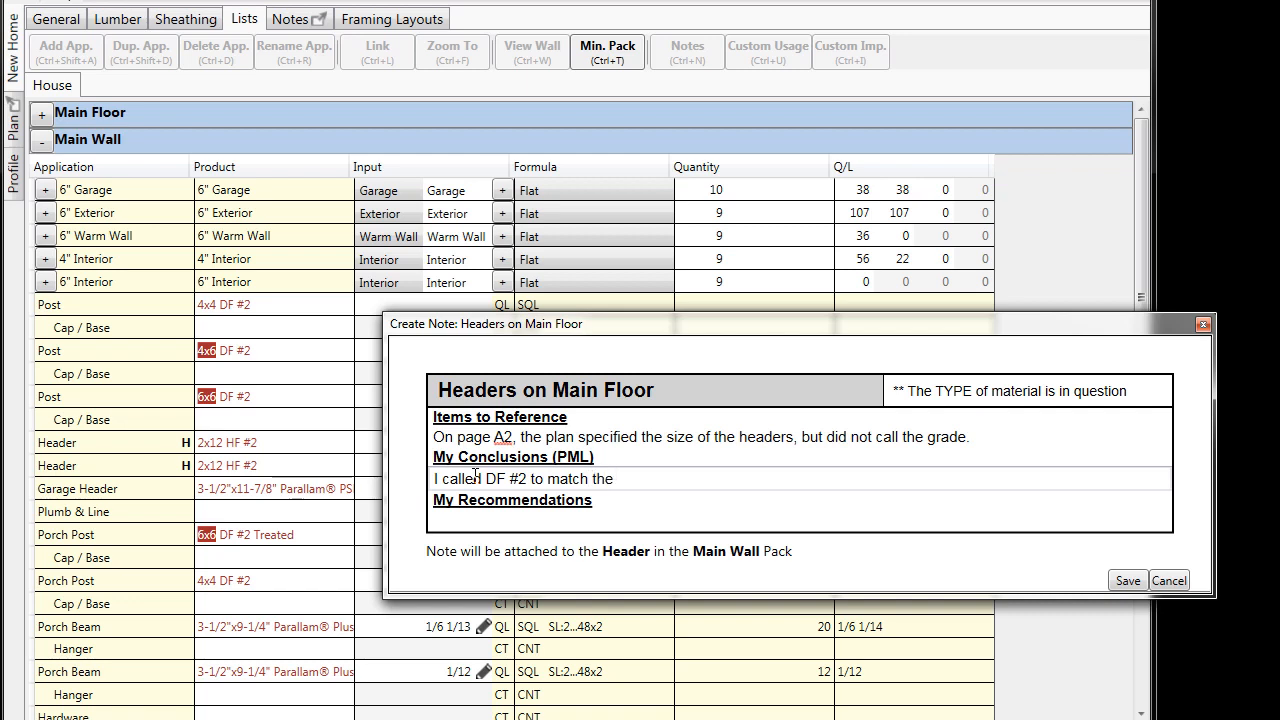
type("Lumberyar")
key("BackSpace")
key("BackSpace")
key("BackSpace")
type("yard preference.")
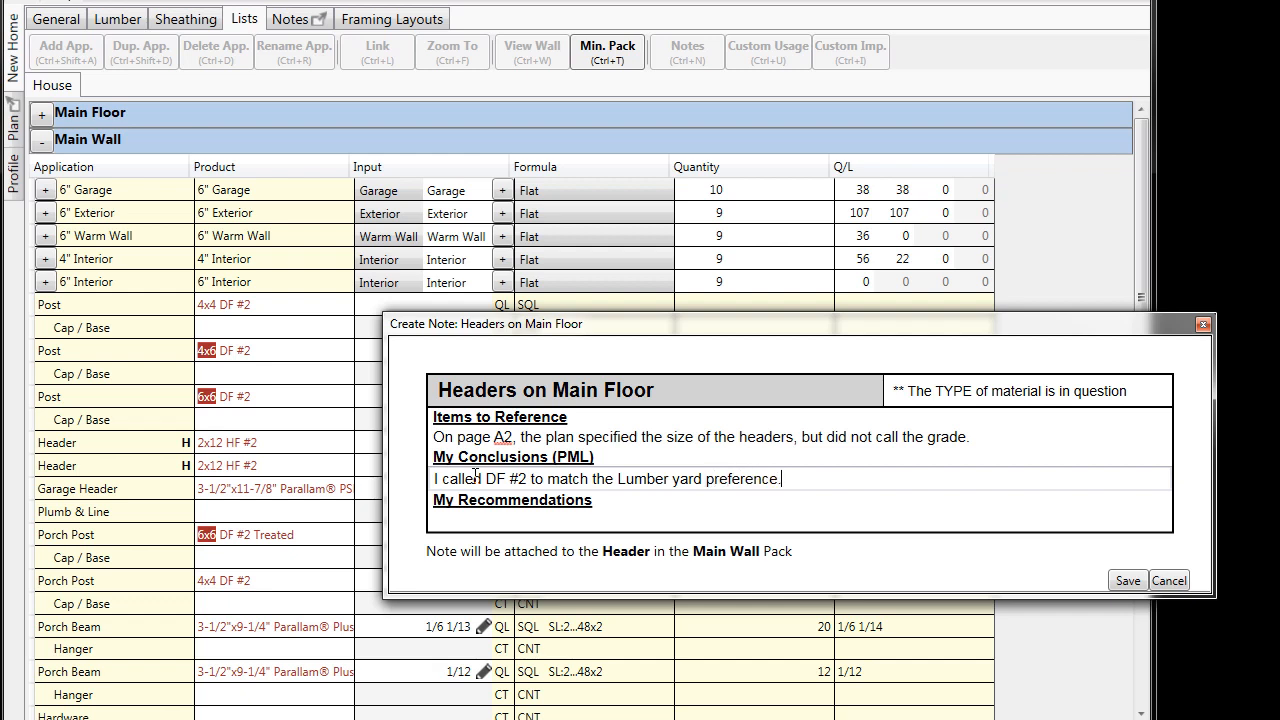
- Enter "Verify with the builder before shipping the product." as the recommendation and categorize the note as "The TYPE of material is in question"
left_click(477, 518)
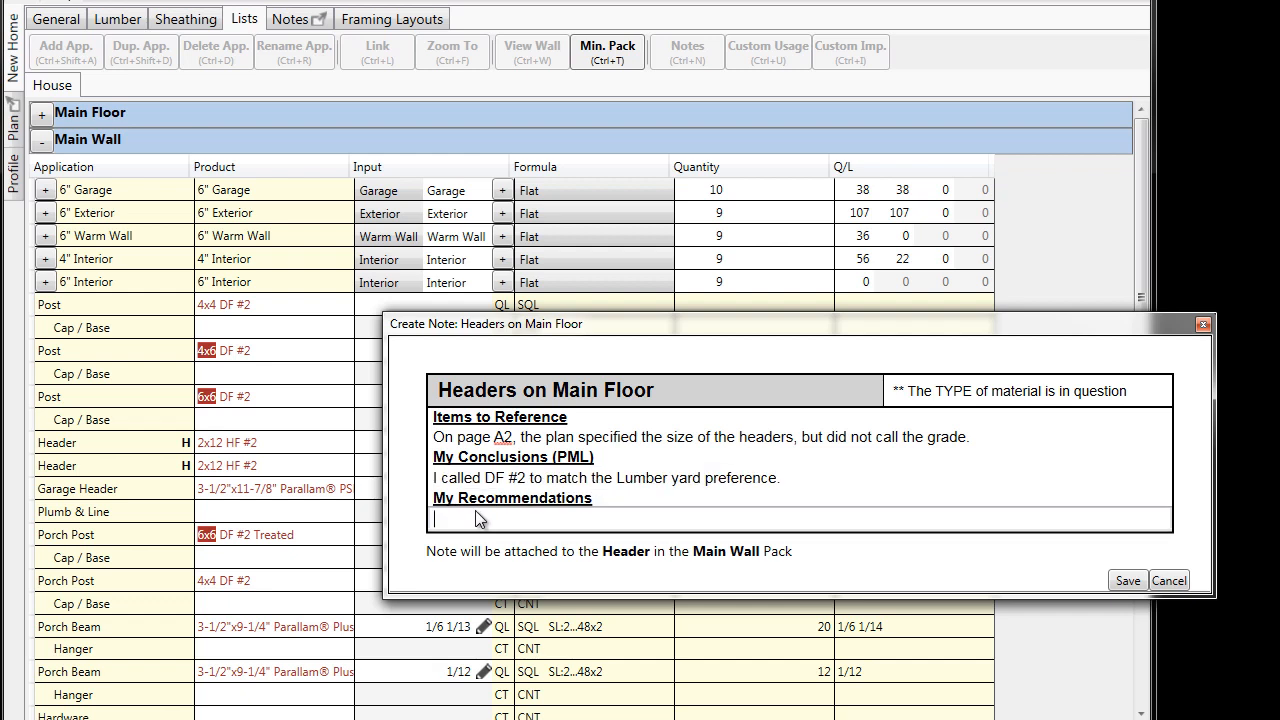
type("Verify with the buile")
key("BackSpace")
type("der before shipping the")
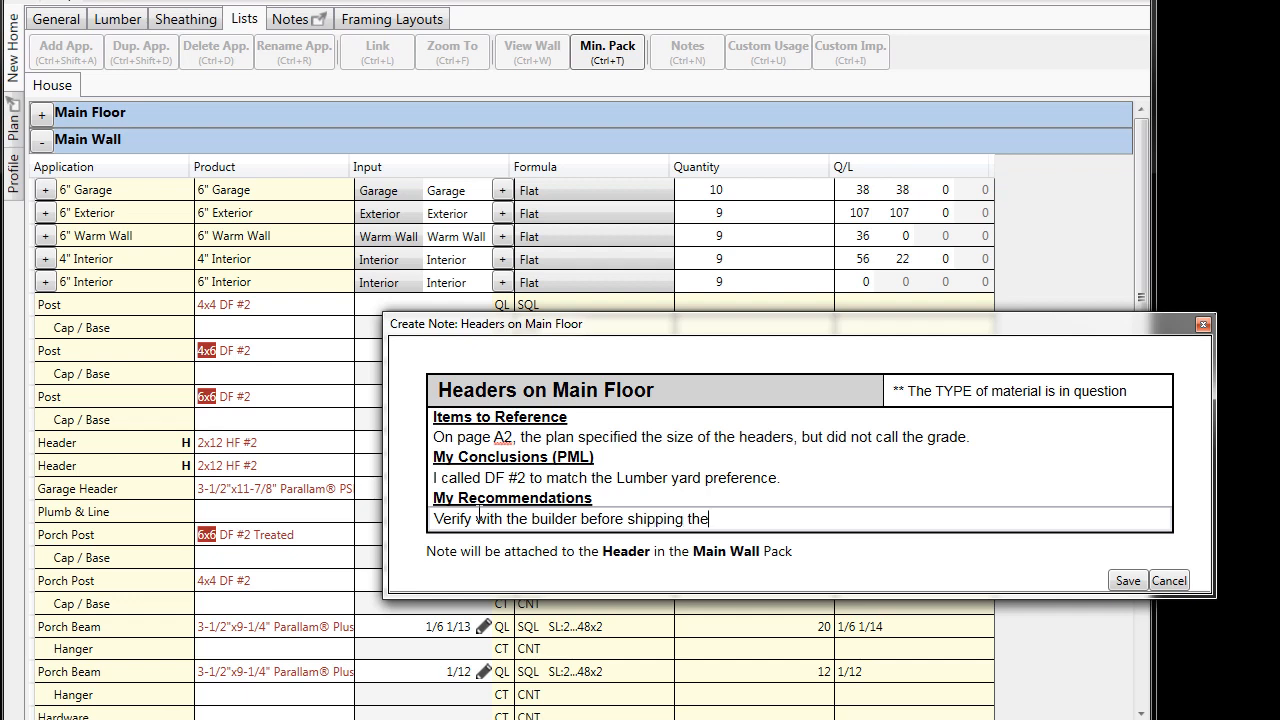
type(" product.")
left_click(1035, 400)
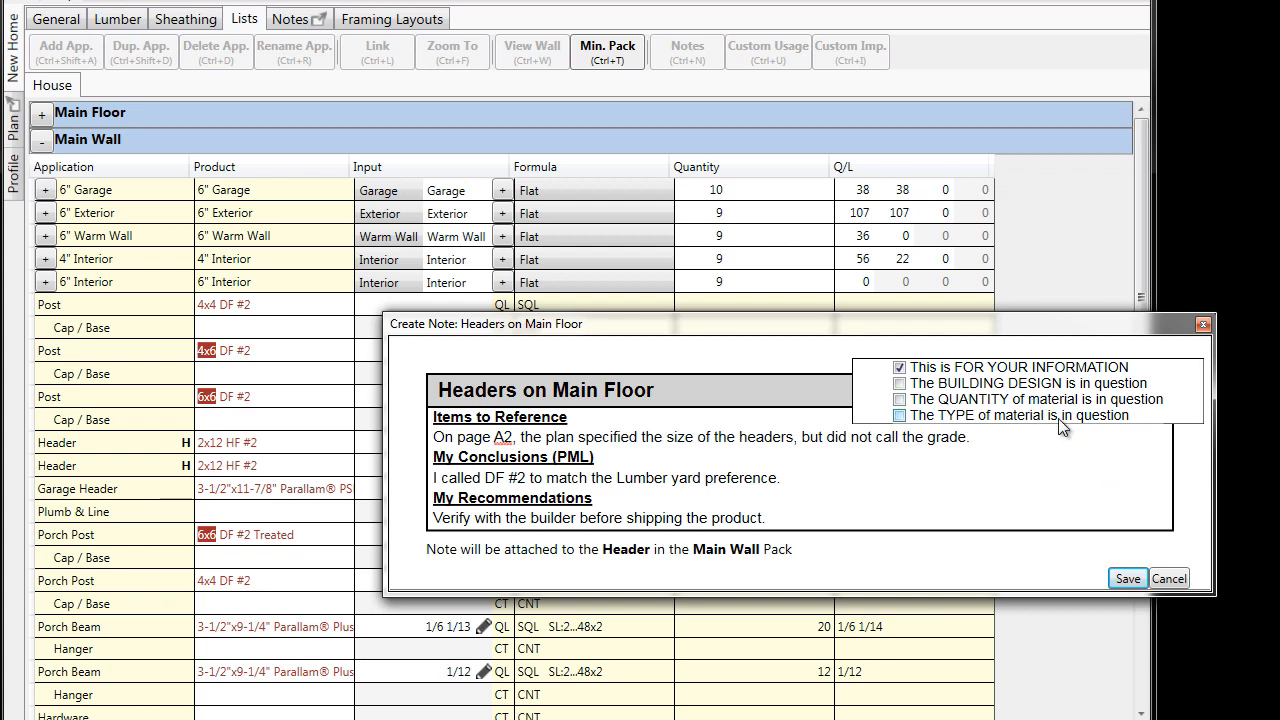
left_click(1077, 472)
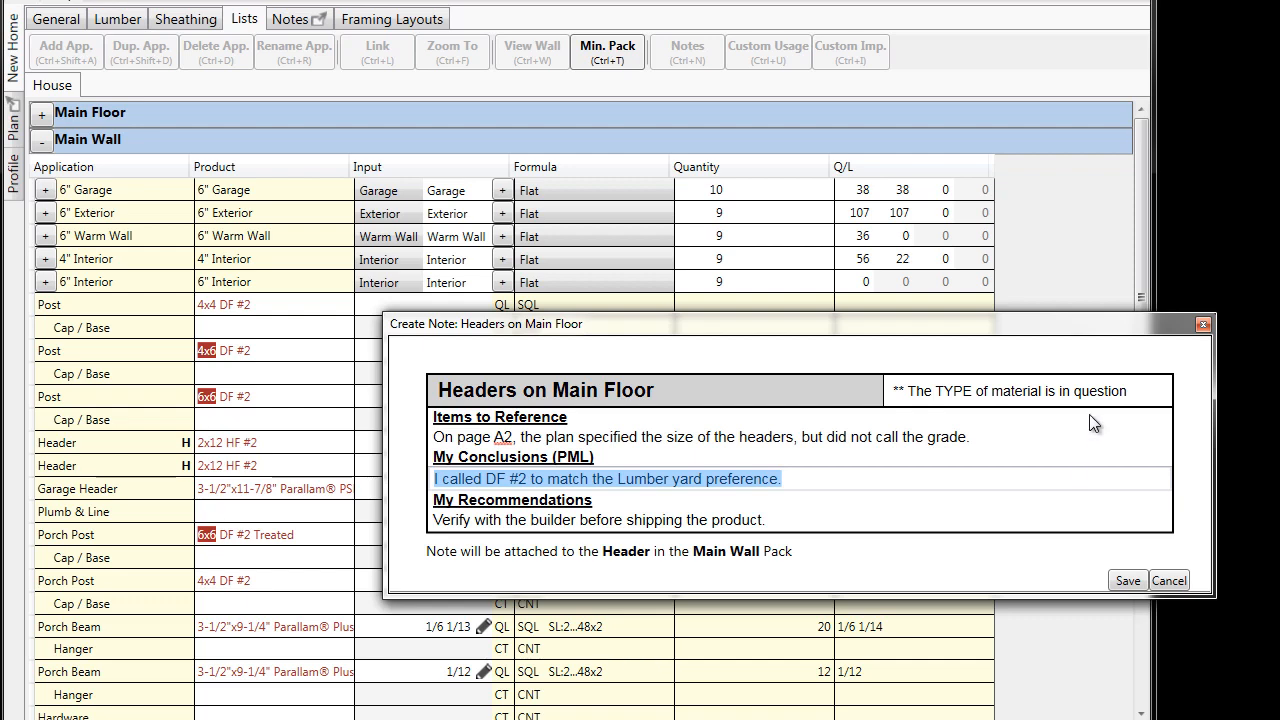
- Move the unsaved header note aside, examine the porch and header areas on the Main Floor Plan, and return to the note
left_click_drag(1077, 333, 1106, 336)
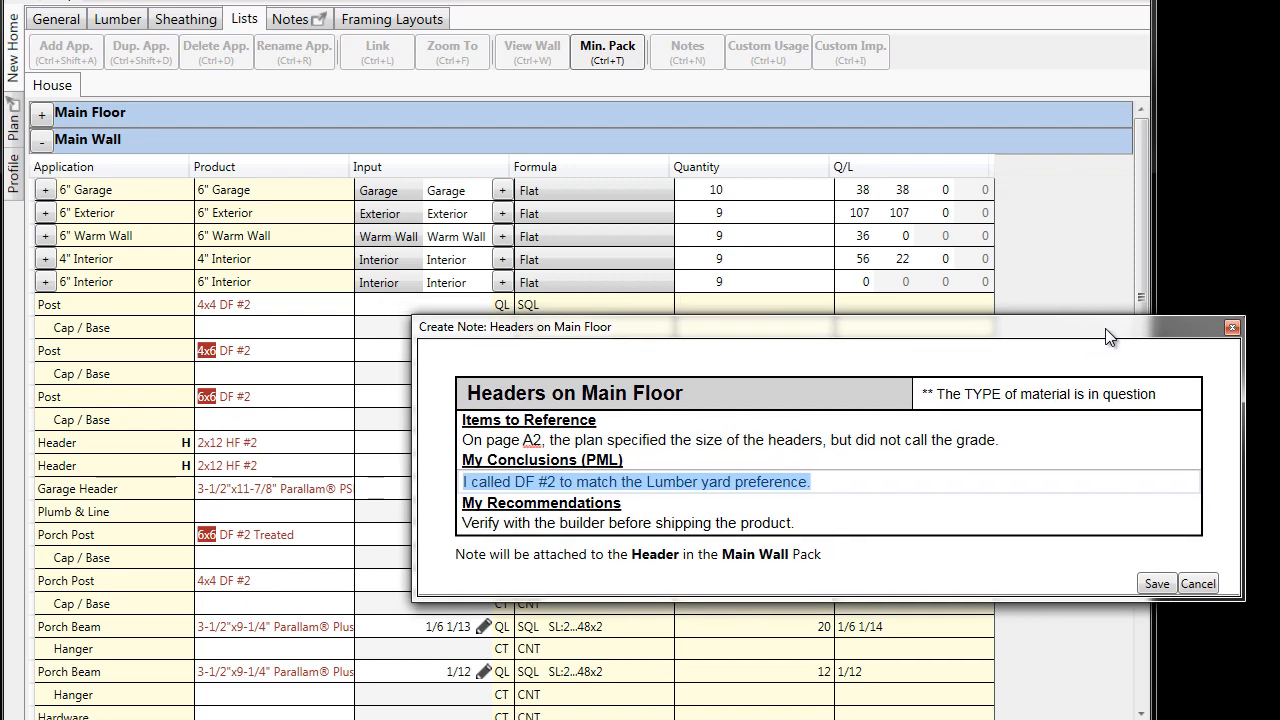
left_click(18, 111)
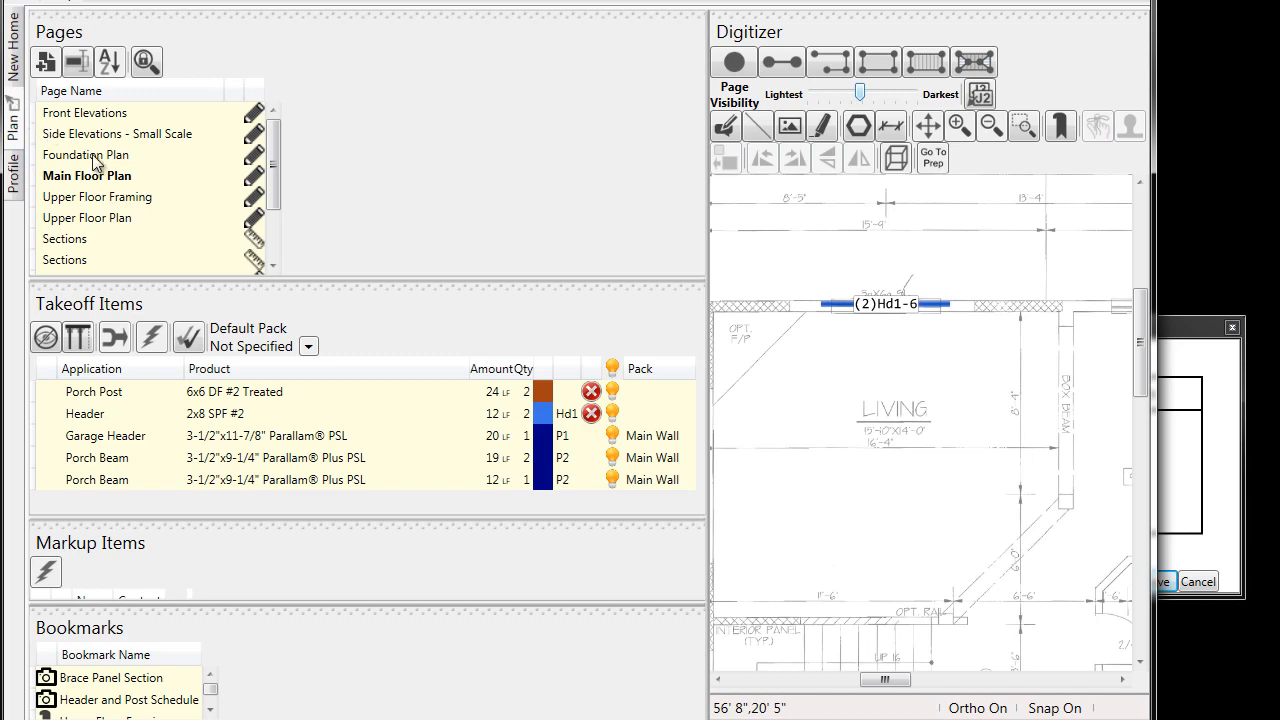
scroll(865, 347, "down", 3)
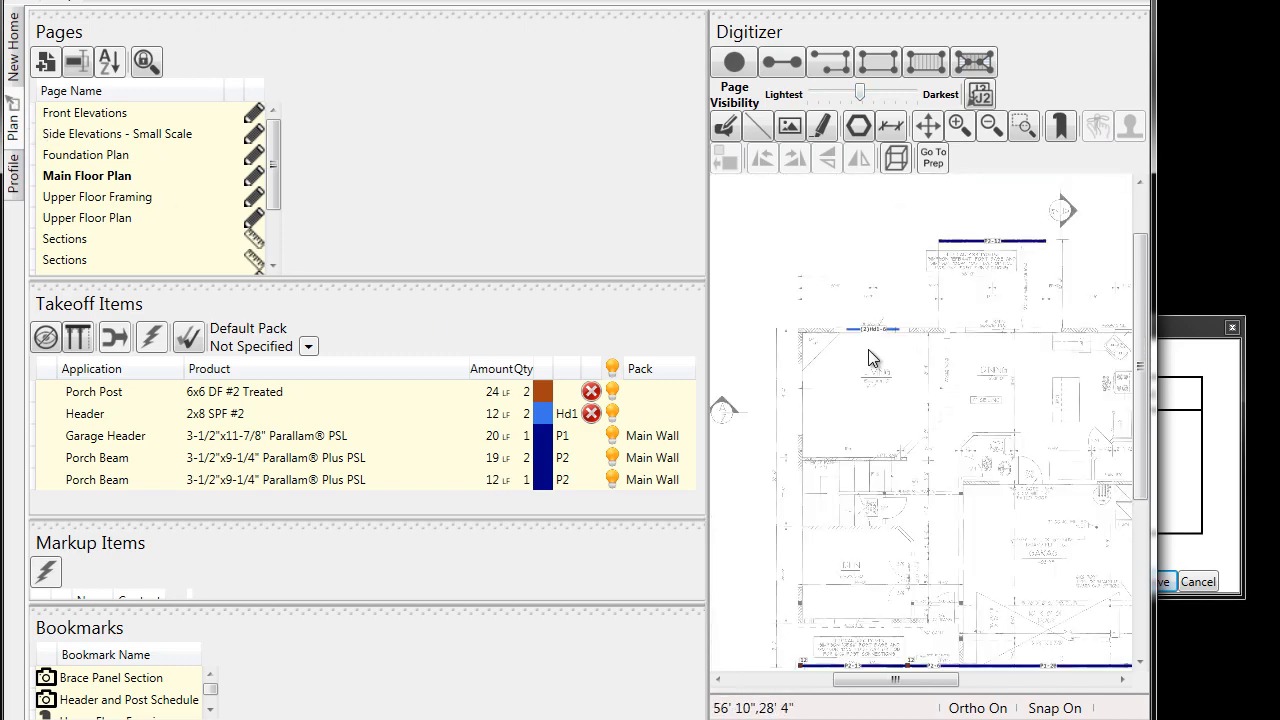
scroll(1012, 258, "up", 2)
scroll(980, 265, "up", 1)
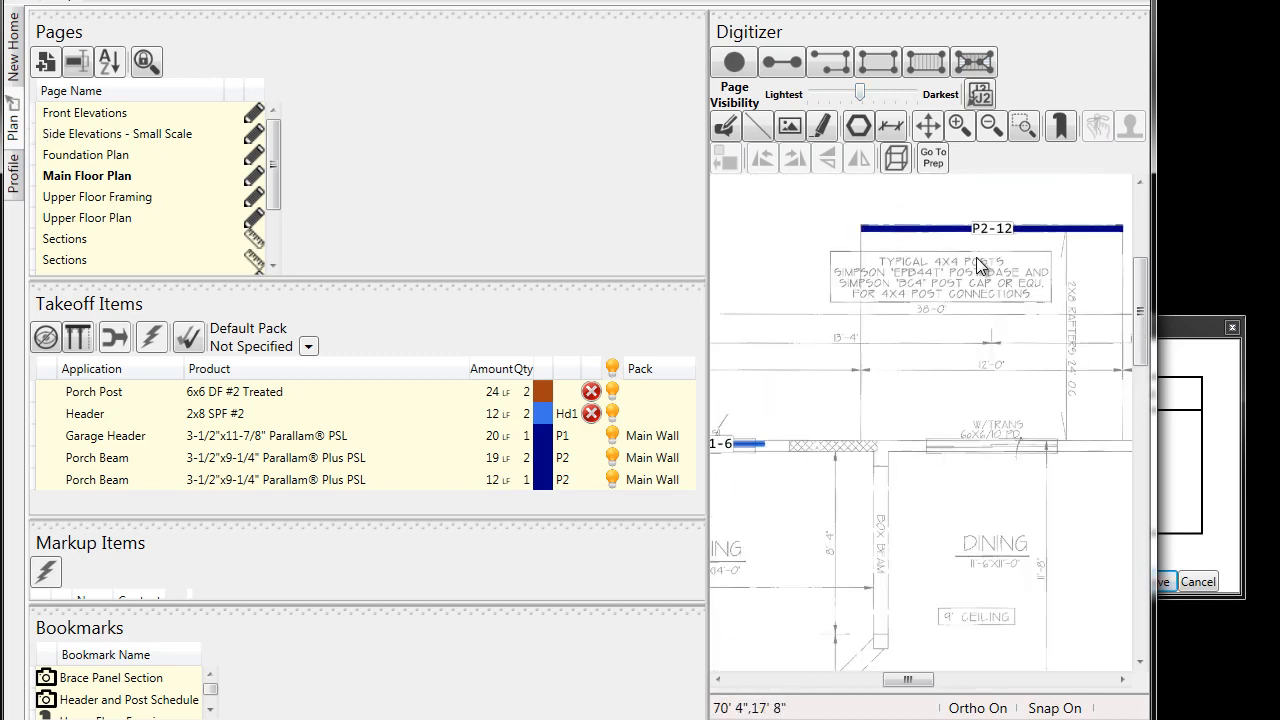
scroll(980, 265, "down", 2)
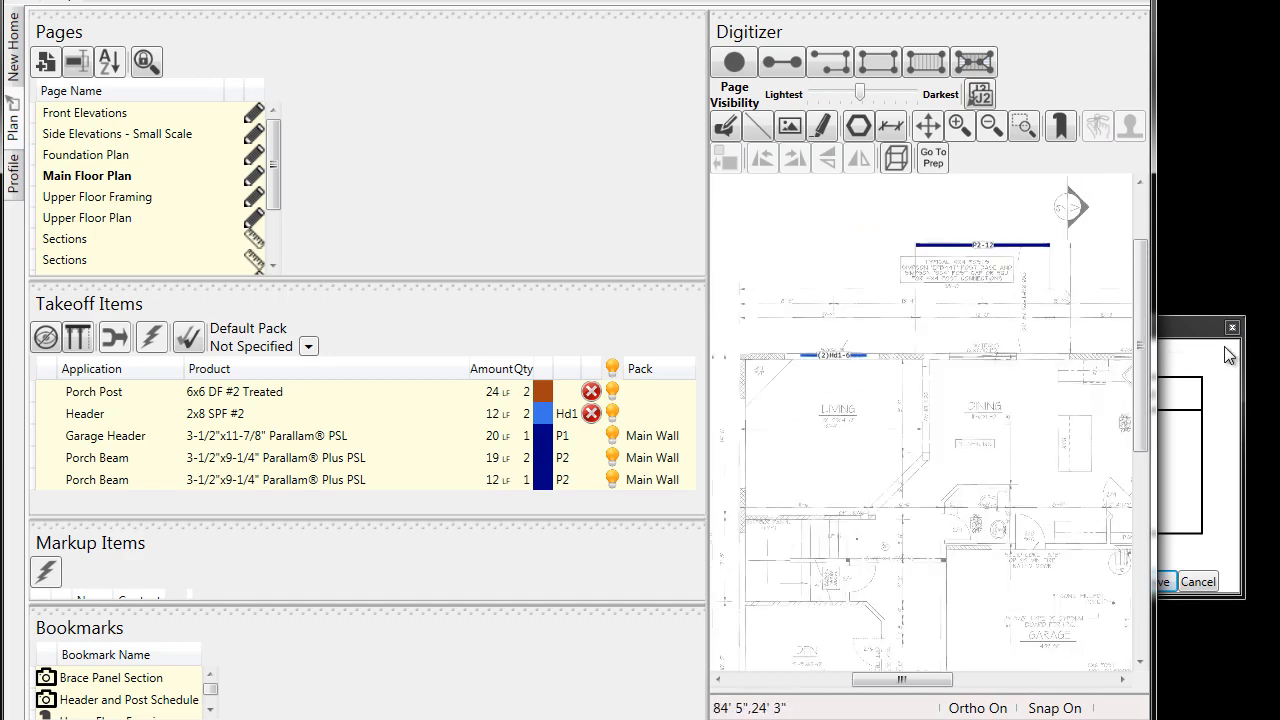
left_click(1184, 326)
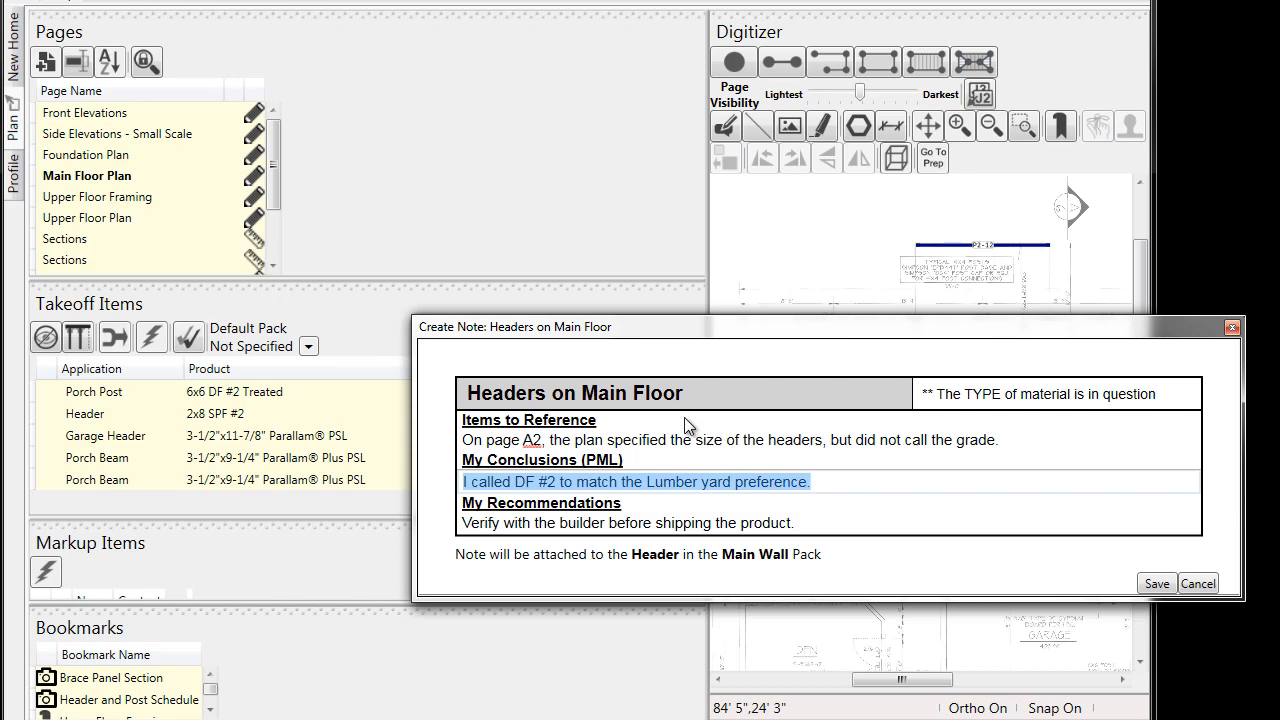
- Draft a second note titled "Post Note" for the 4x6 Post in Main Wall alongside the open header note, and discard it
left_click(13, 45)
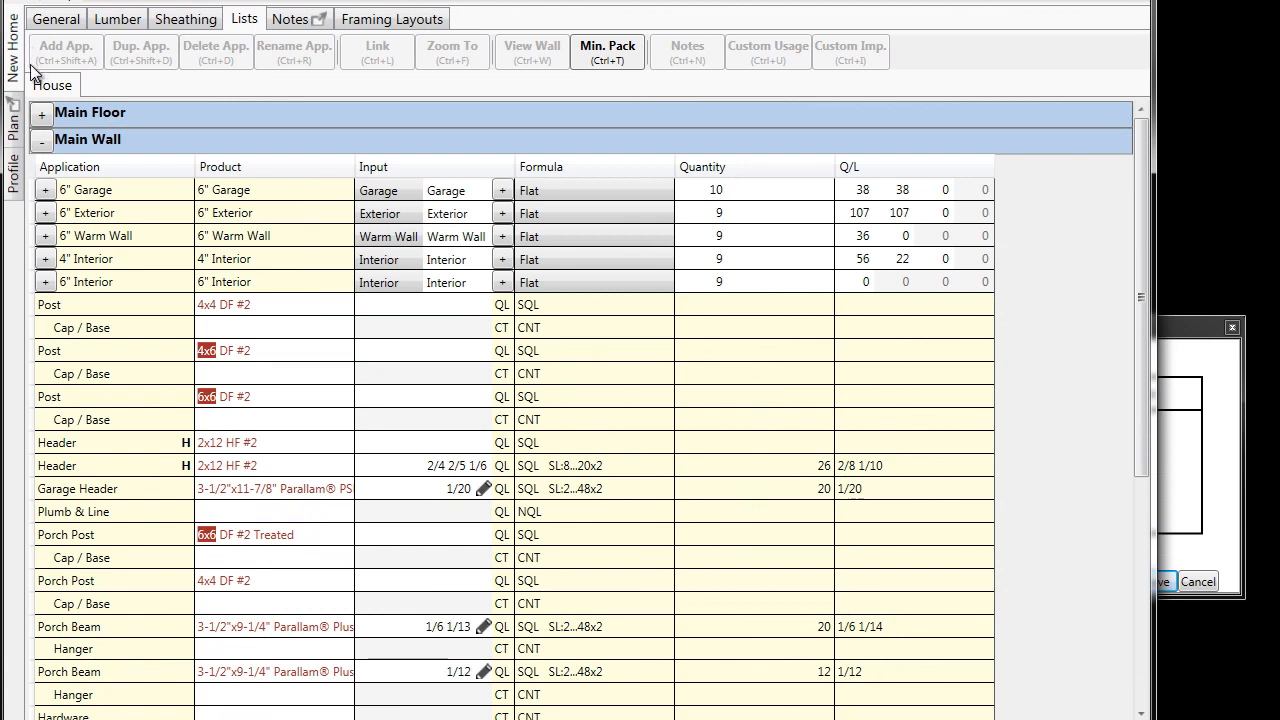
right_click(76, 351)
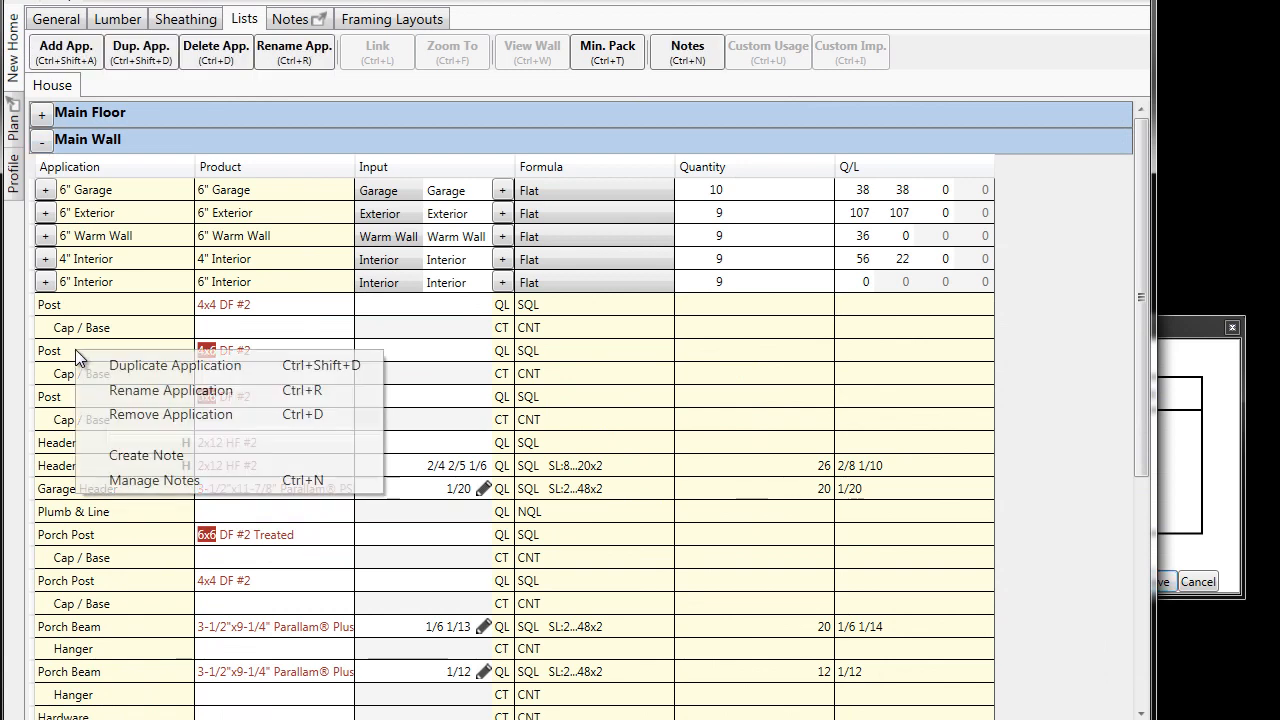
left_click(187, 456)
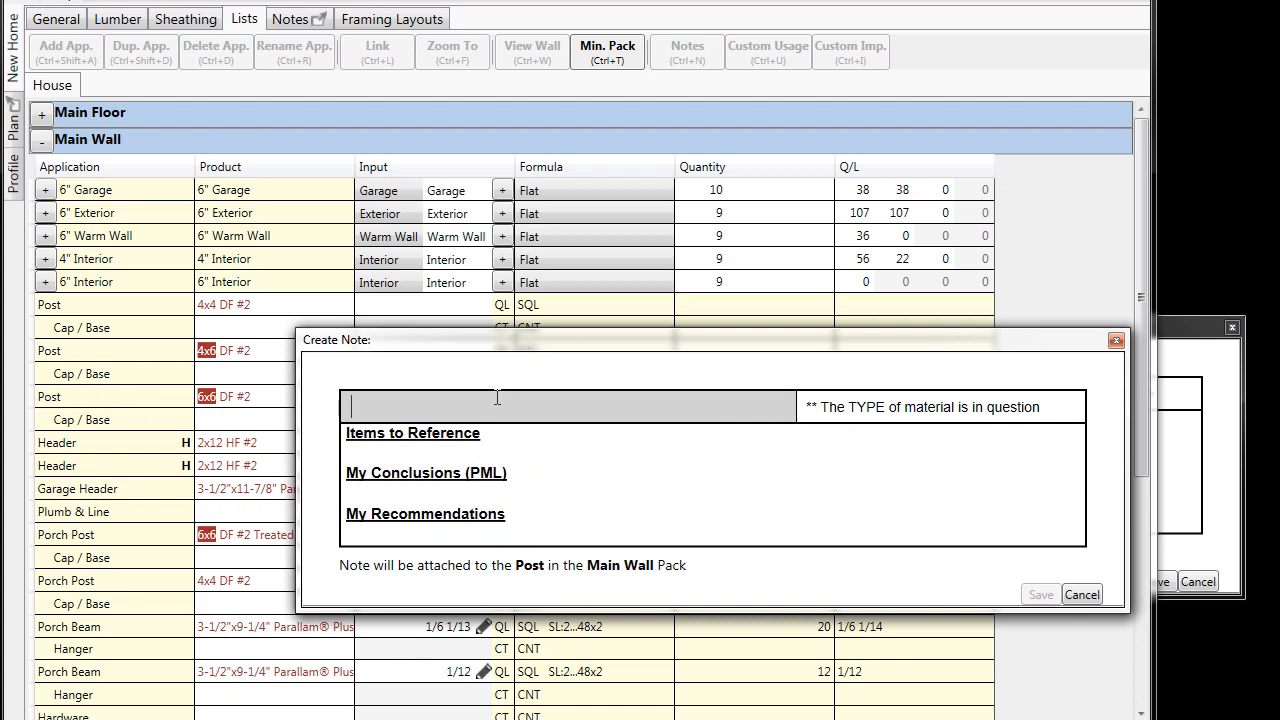
type("Post Noted")
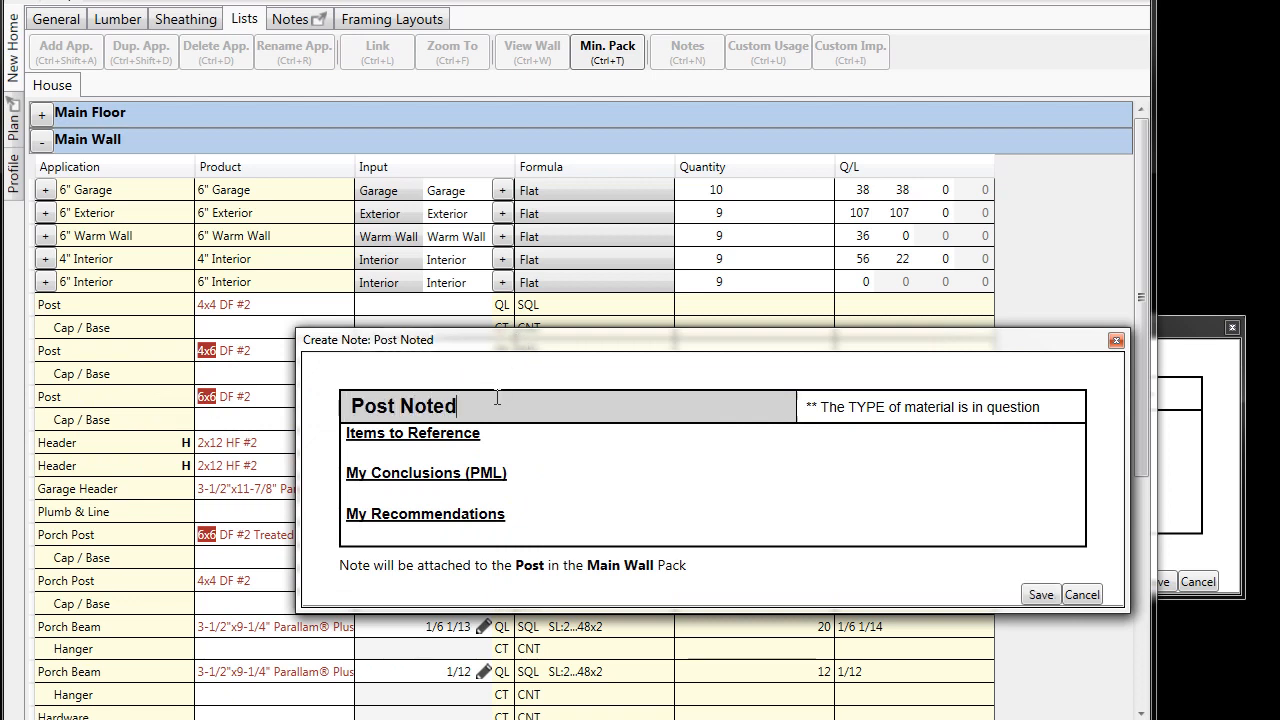
key("BackSpace")
left_click_drag(1020, 342, 1063, 211)
left_click(1185, 326)
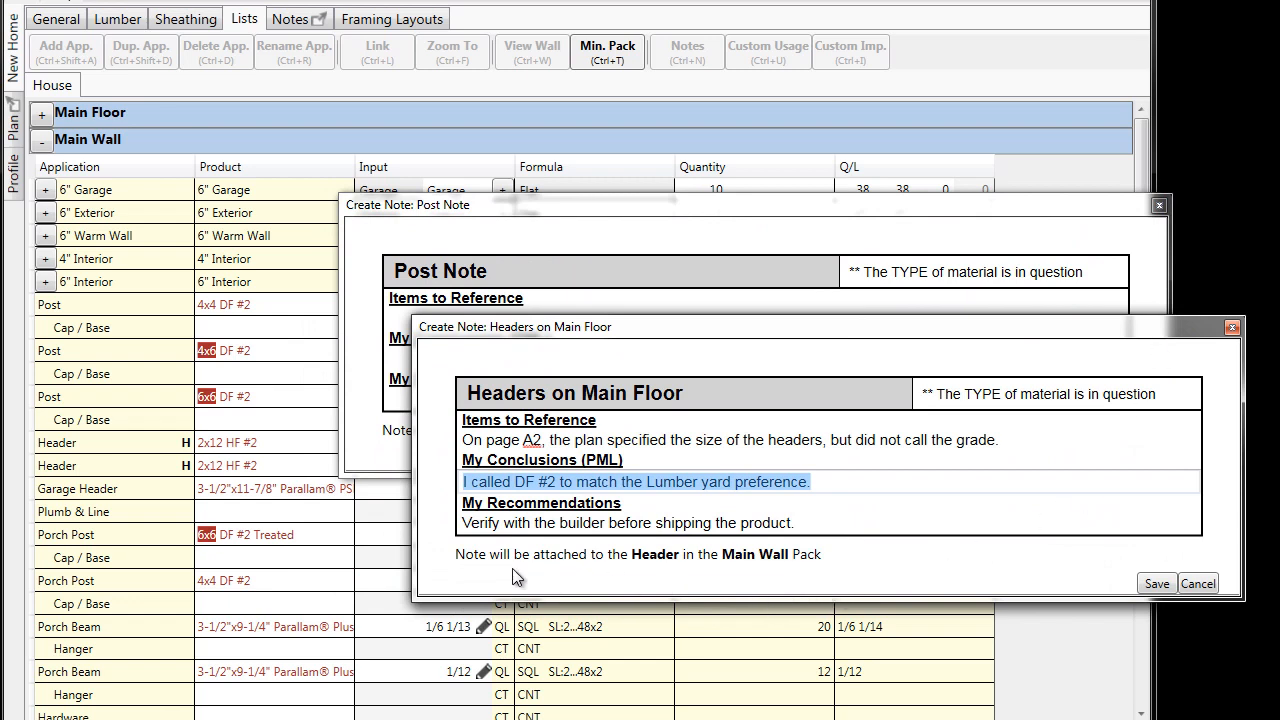
left_click(630, 217)
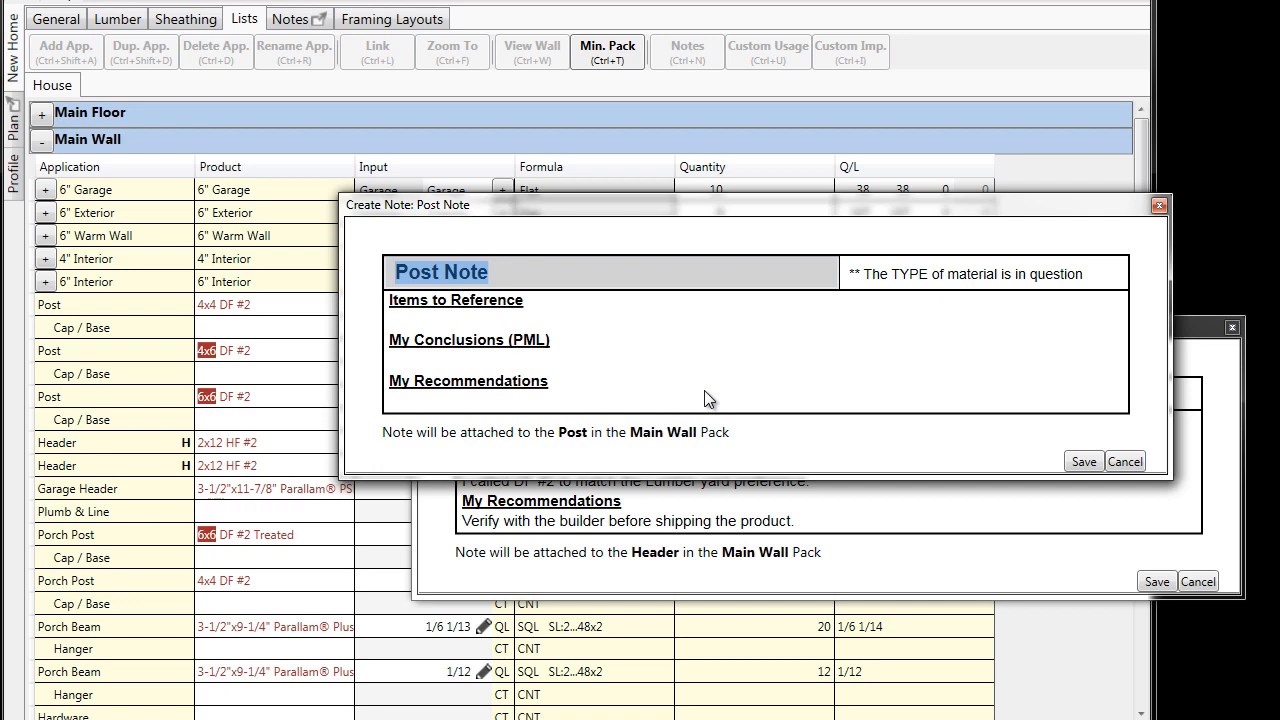
left_click(1126, 462)
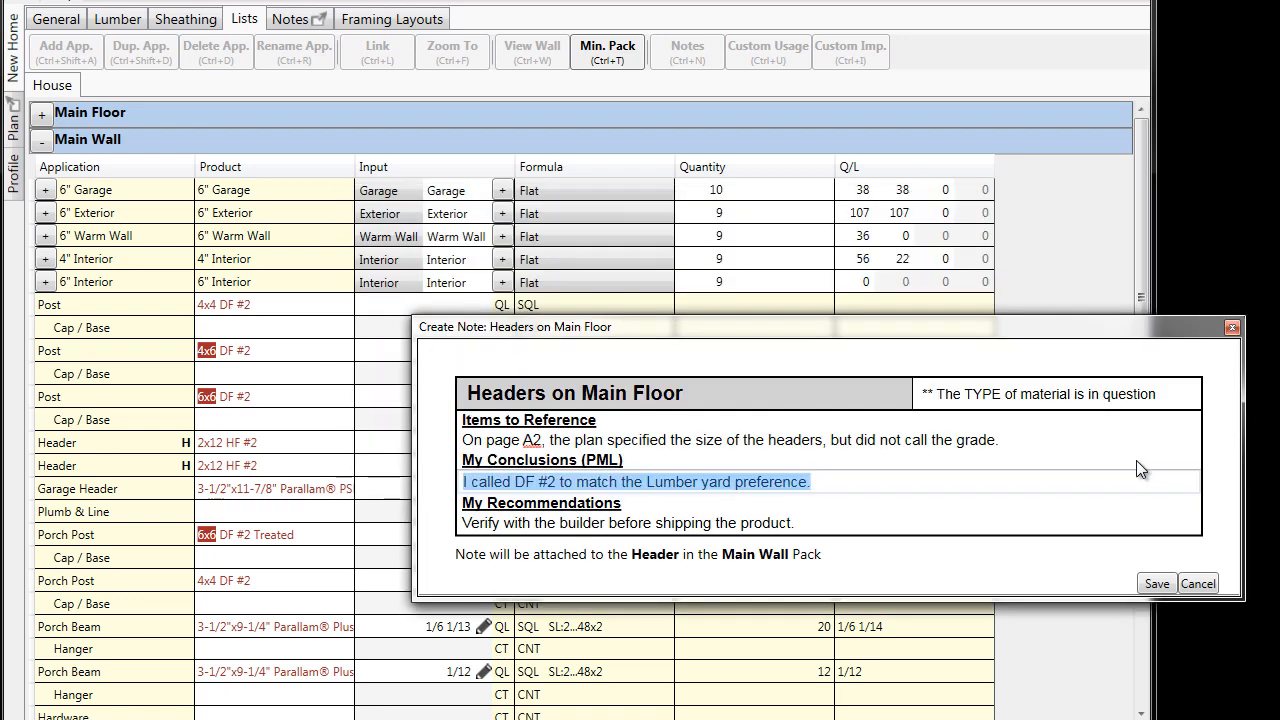
- Save the "Headers on Main Floor" note and collapse the Main Wall pack
left_click(1155, 584)
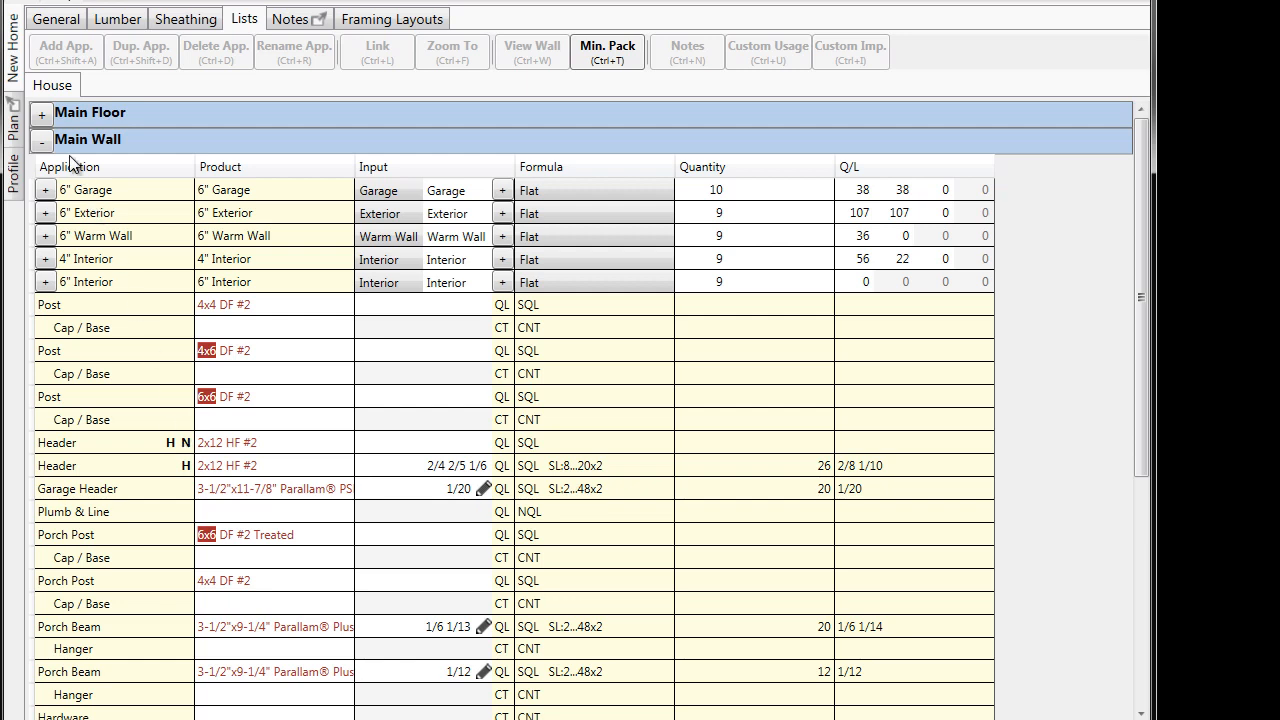
left_click(42, 142)
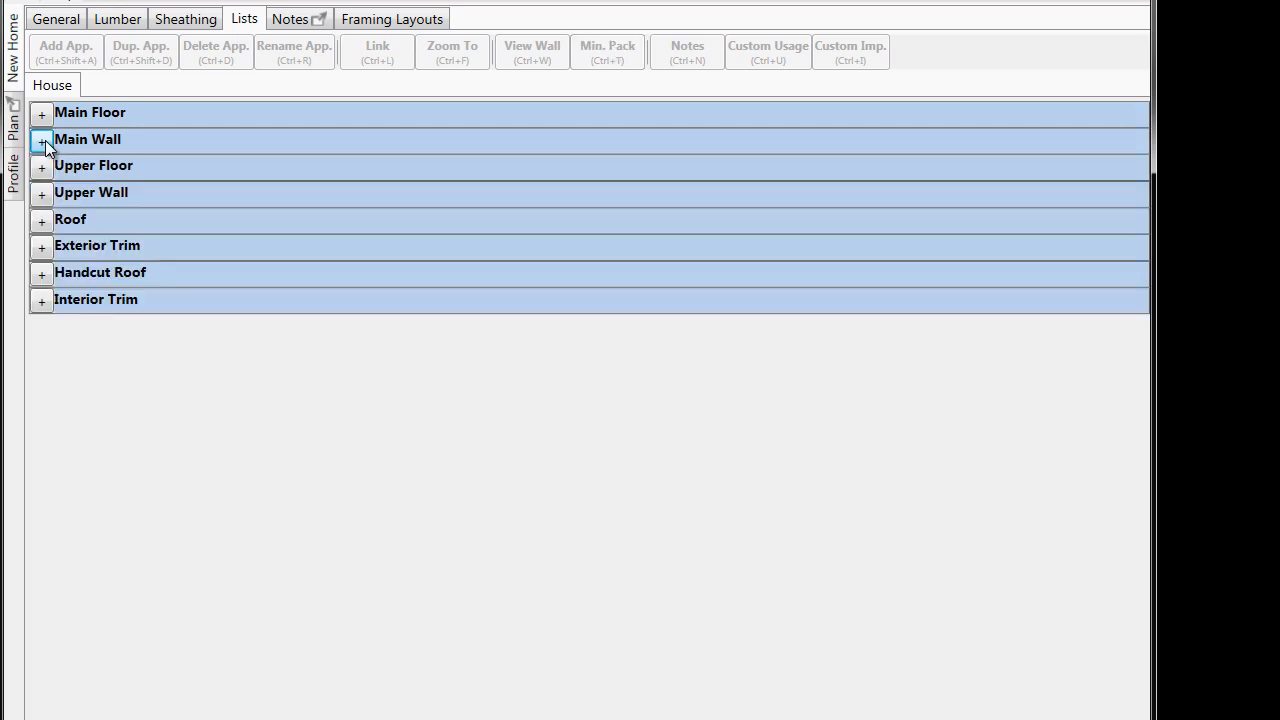
- Review the "No FSC Lumber" note and attach it to the House list
right_click(62, 92)
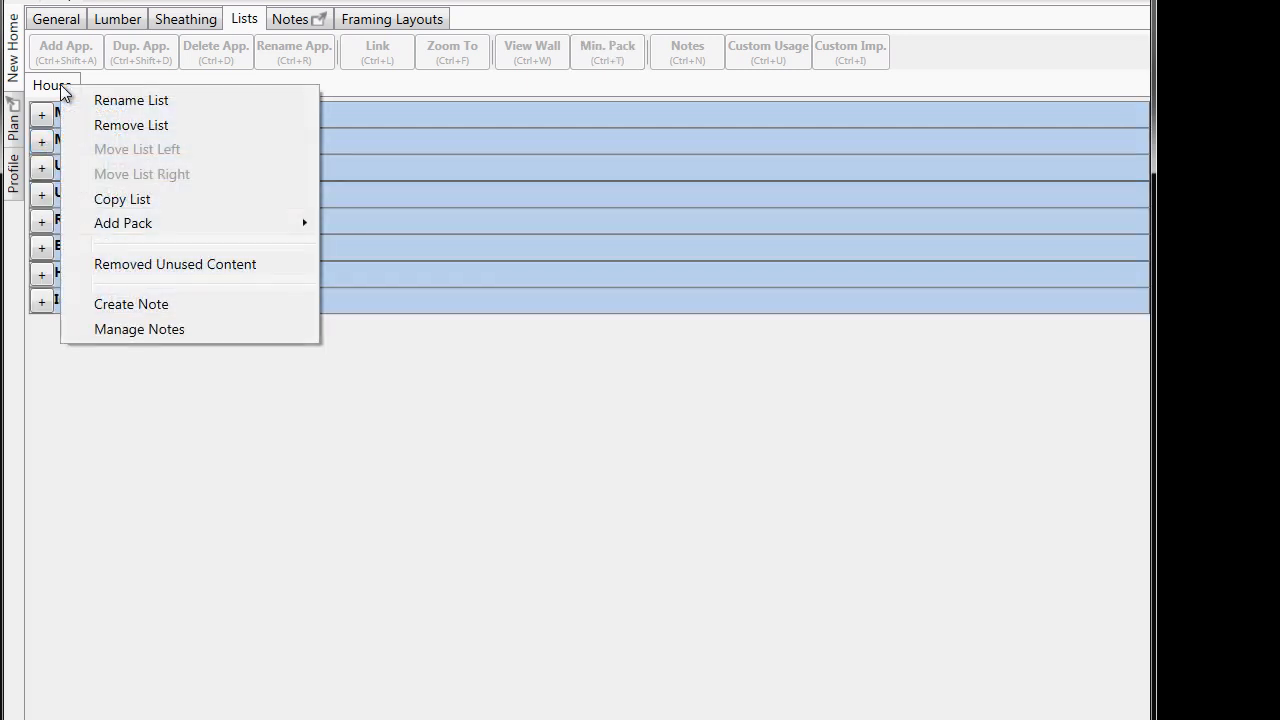
left_click(211, 329)
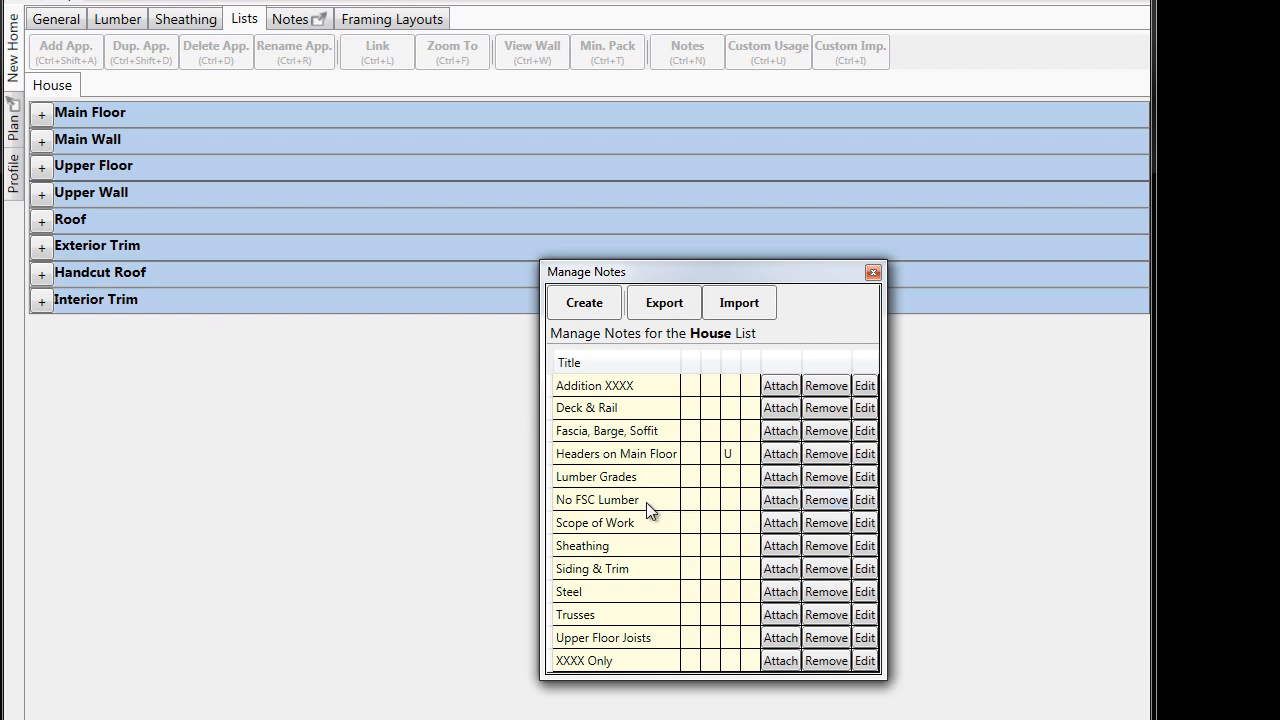
left_click(863, 502)
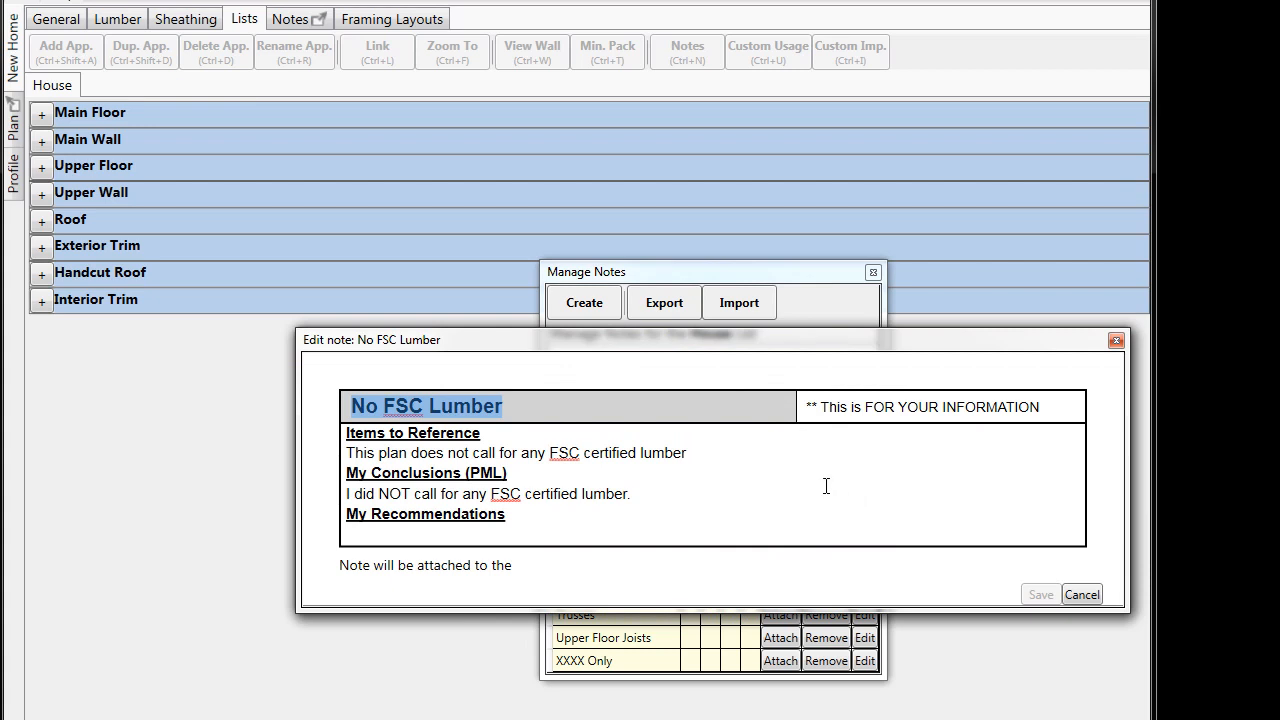
left_click(1078, 595)
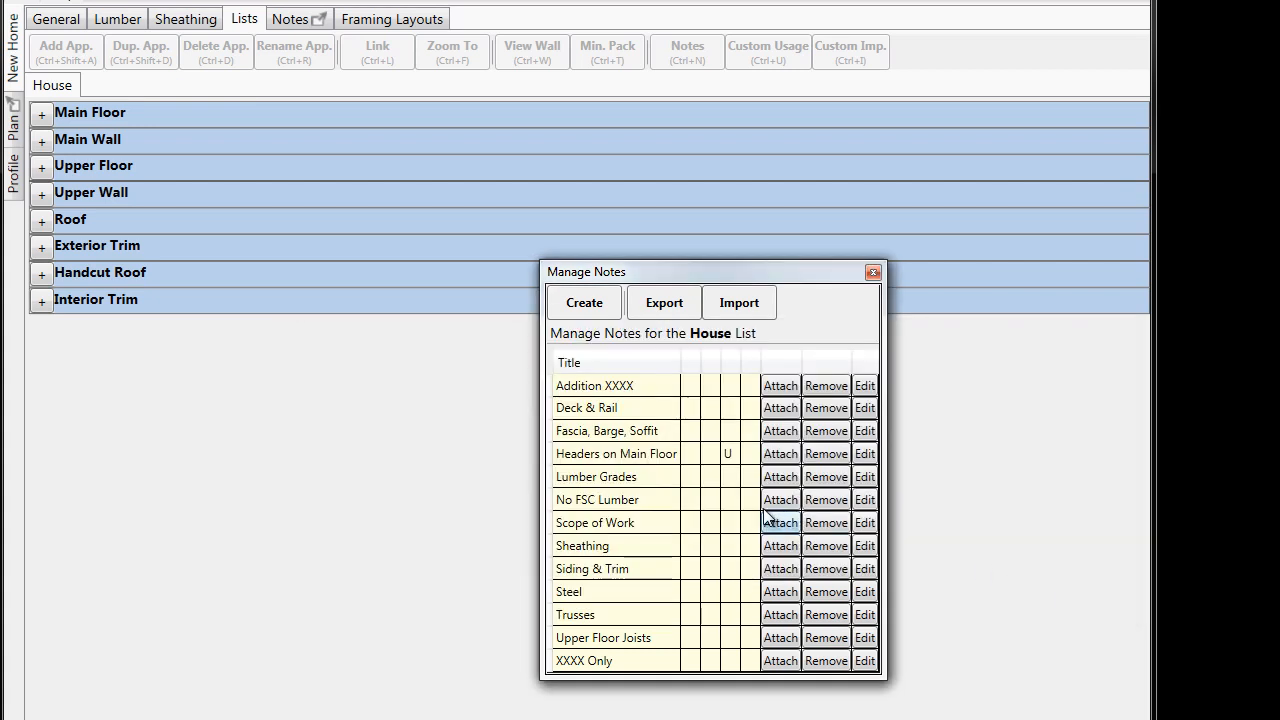
left_click(780, 500)
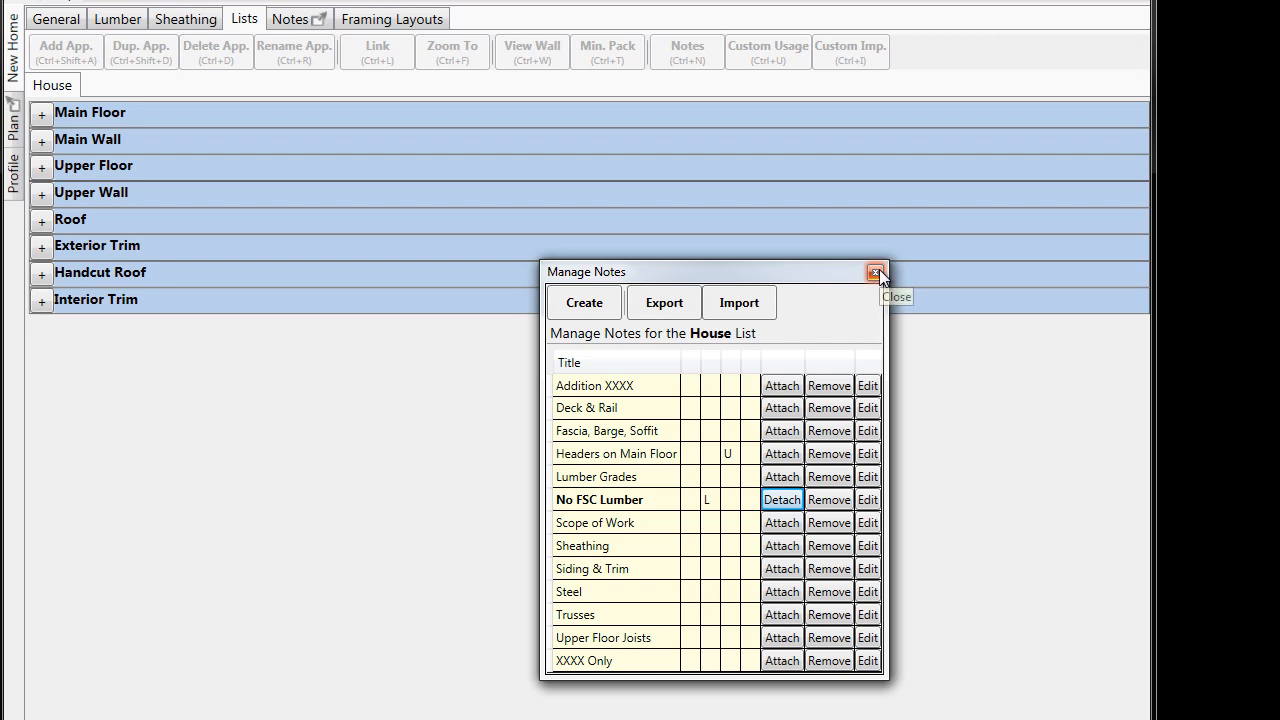
left_click(877, 272)
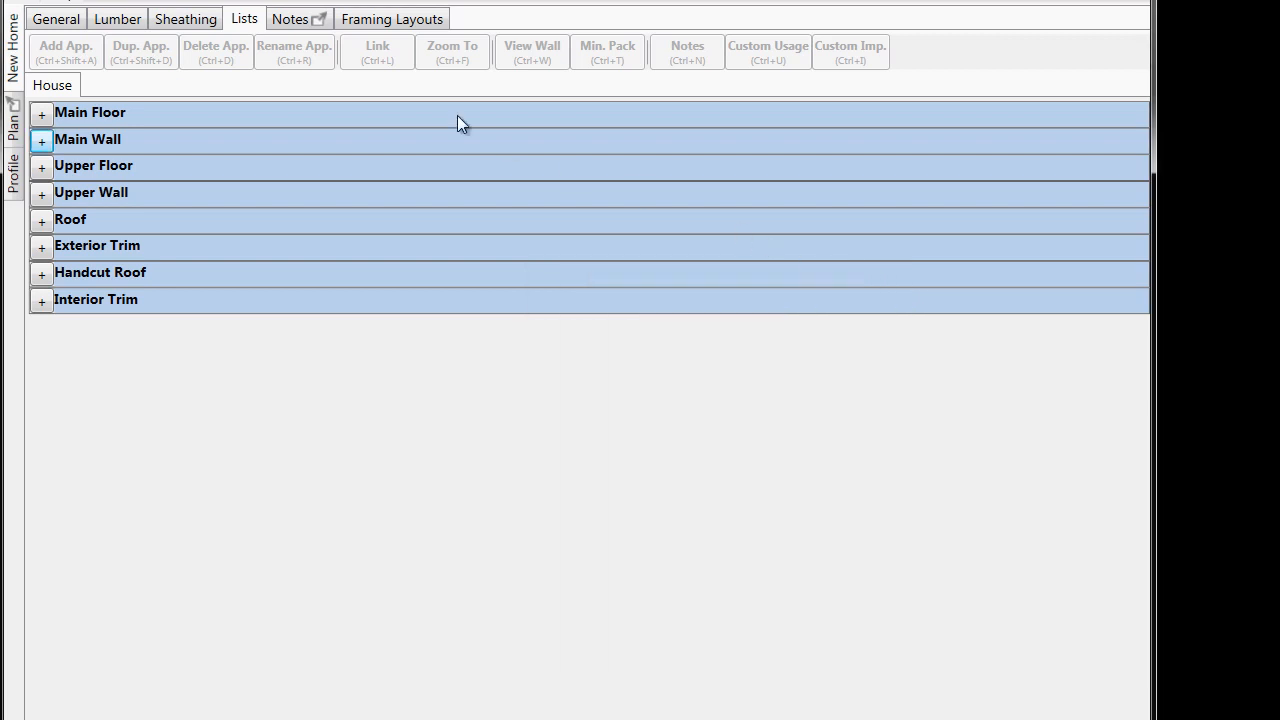
- Change the siding size in the "Siding & Trim" note's conclusions to 7-1/4" and attach the note to the New Home project
left_click(15, 38)
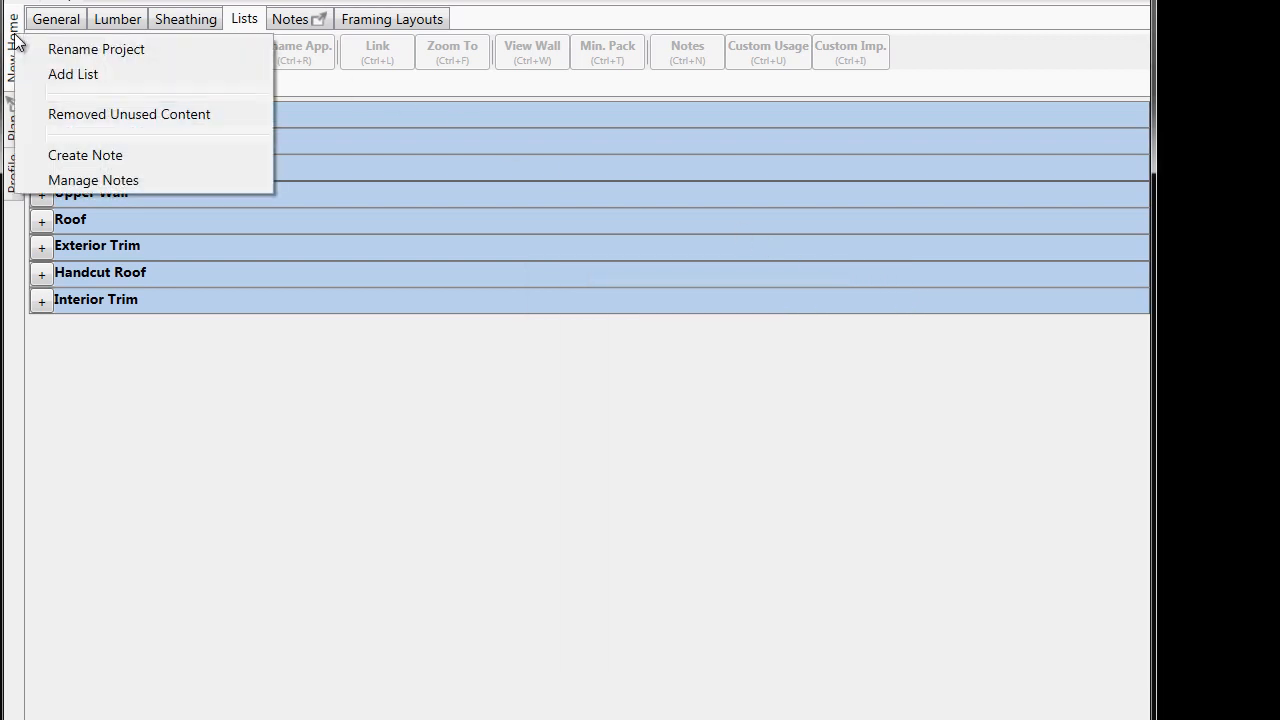
left_click(135, 190)
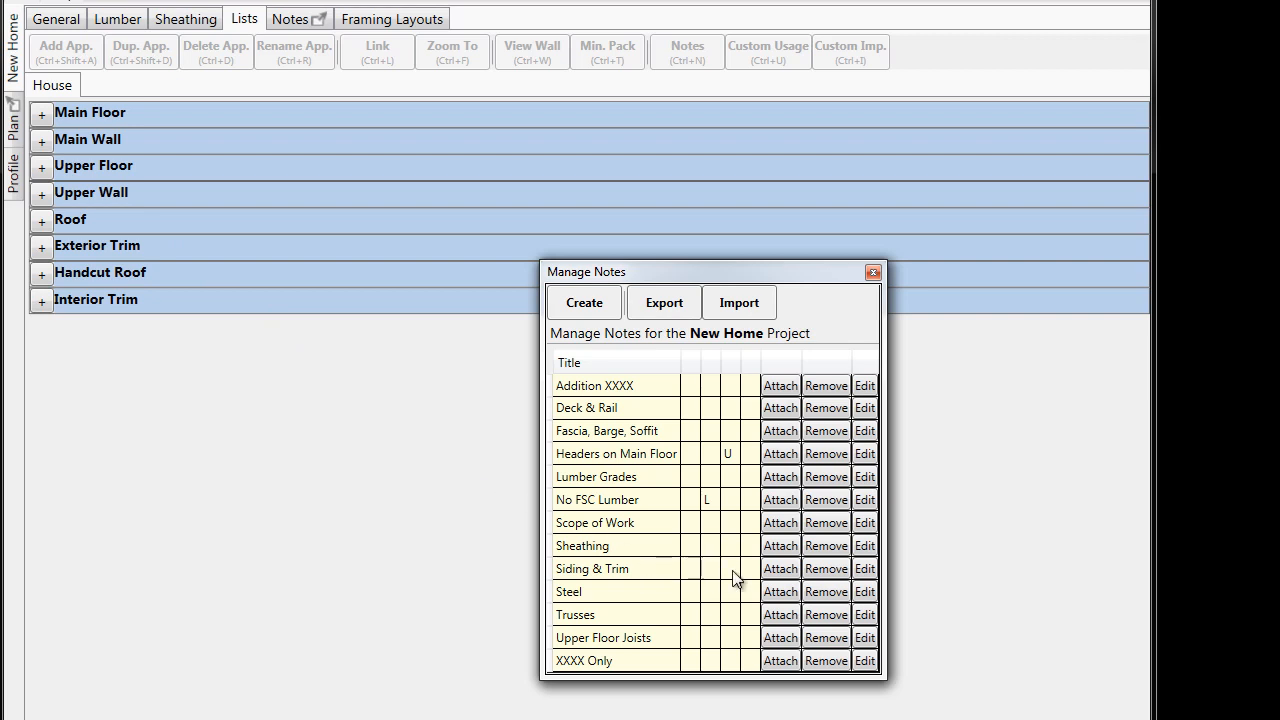
left_click(866, 570)
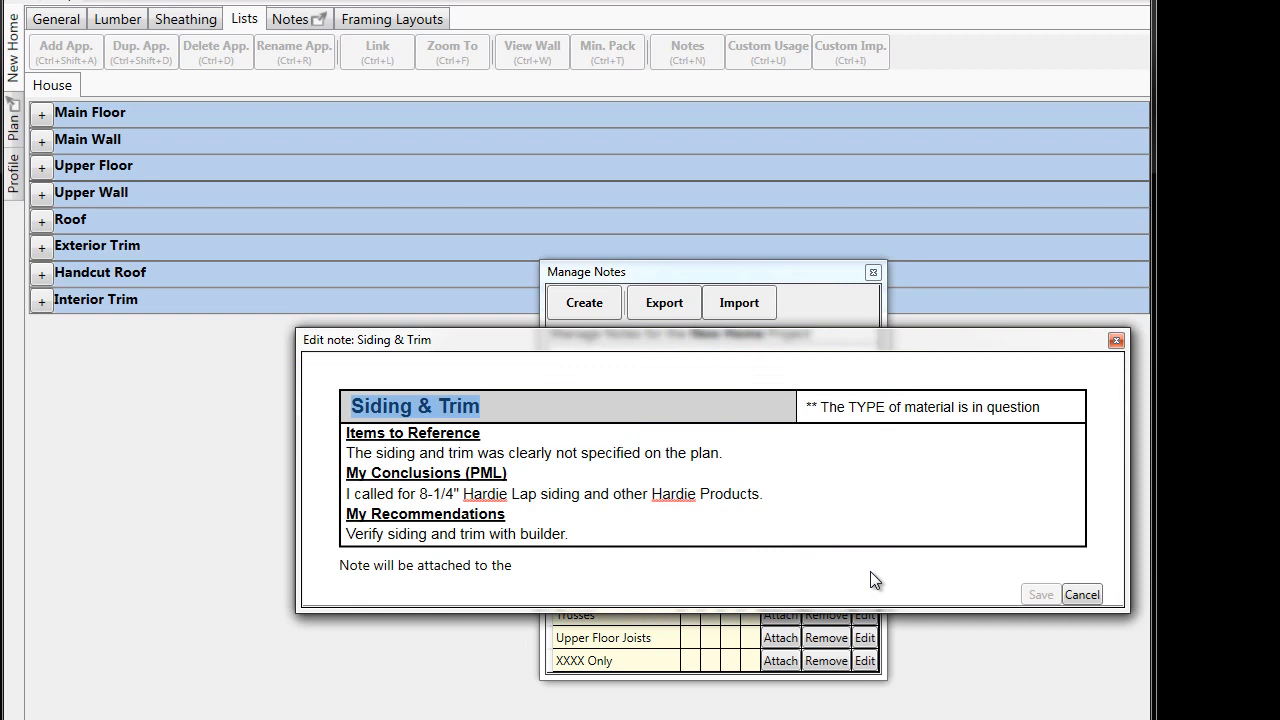
left_click(430, 494)
double_click(430, 494)
type("7")
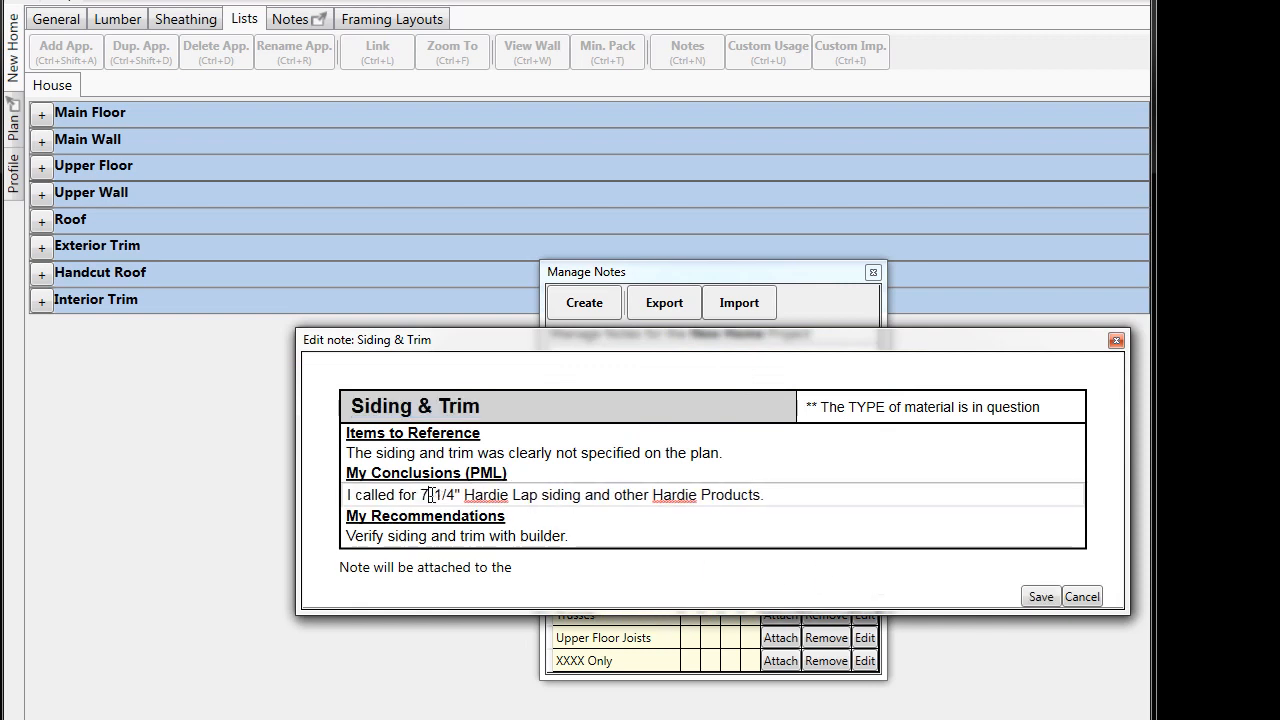
left_click(1038, 597)
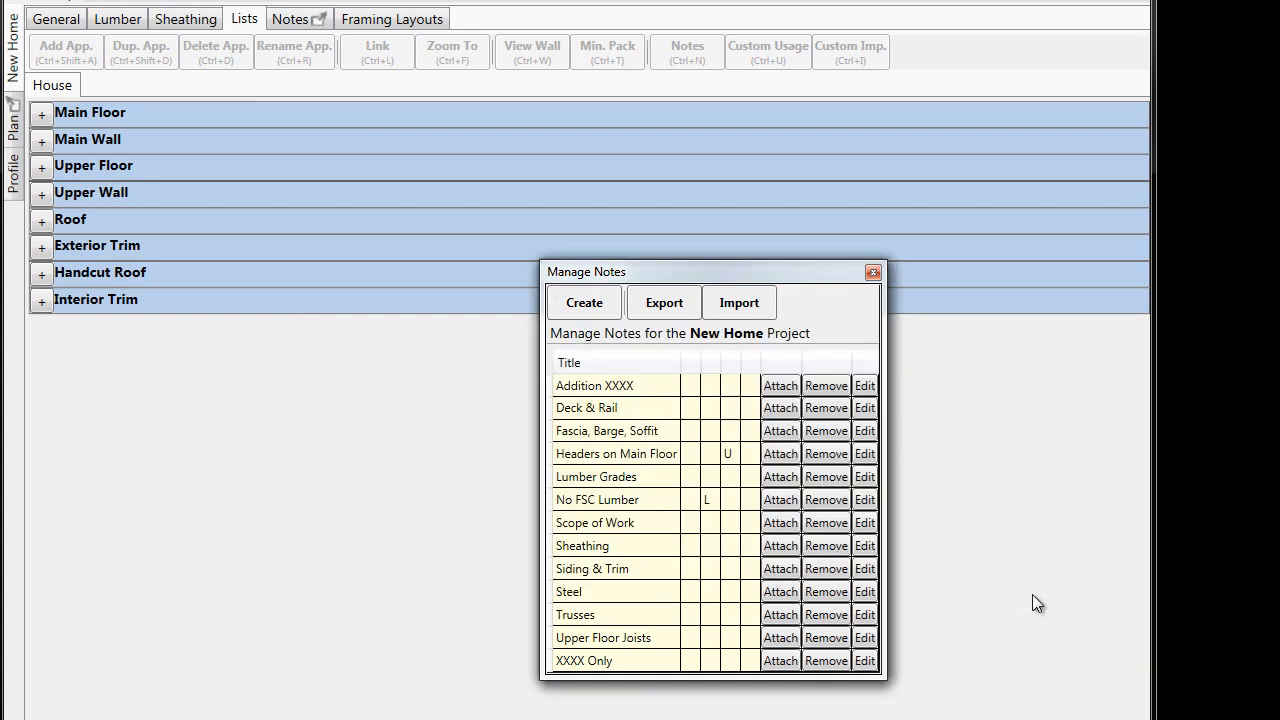
left_click(771, 568)
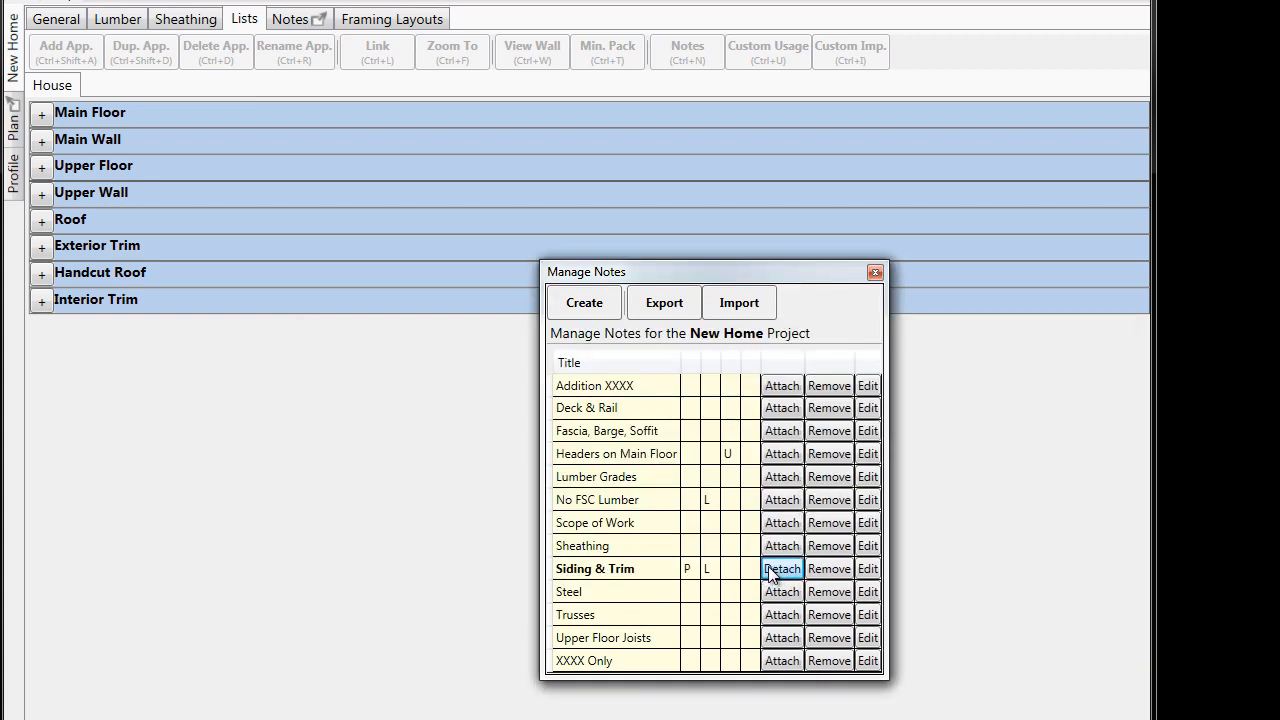
left_click(874, 274)
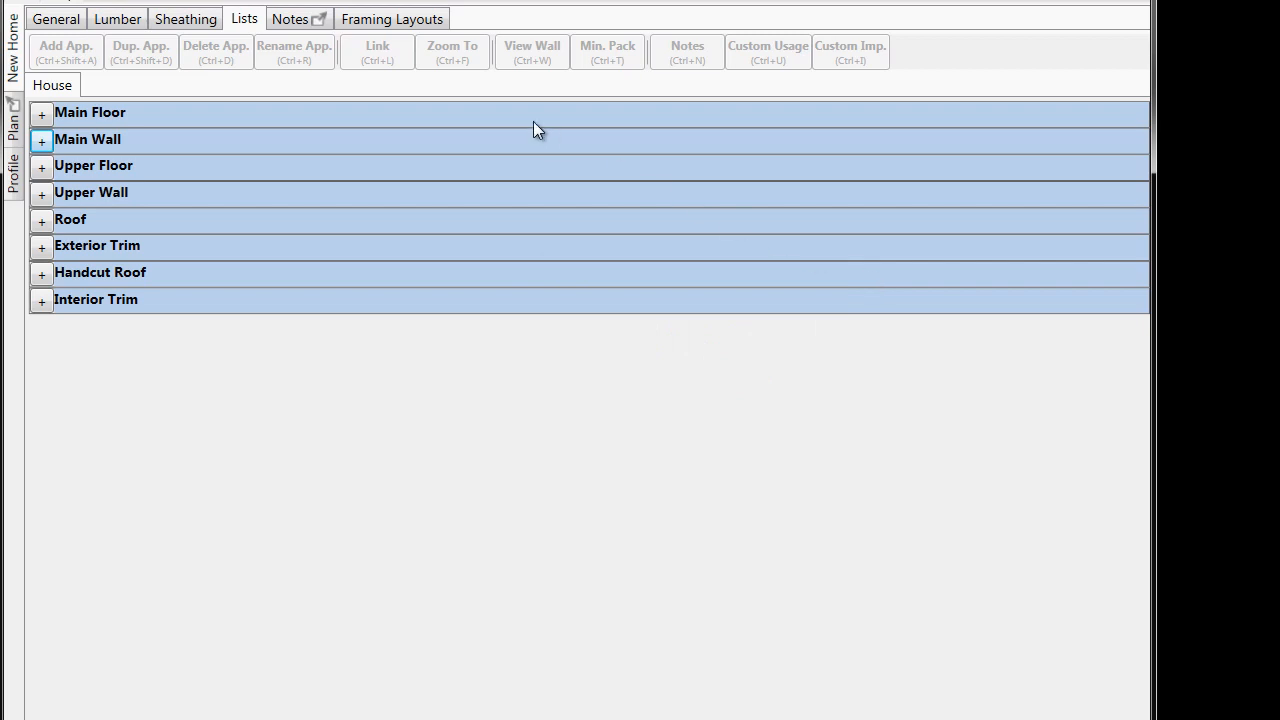
- Move "No FSC Lumber" above "Headers on Main Floor" in the House notes order and detach the project's notes into a separate window
left_click(308, 23)
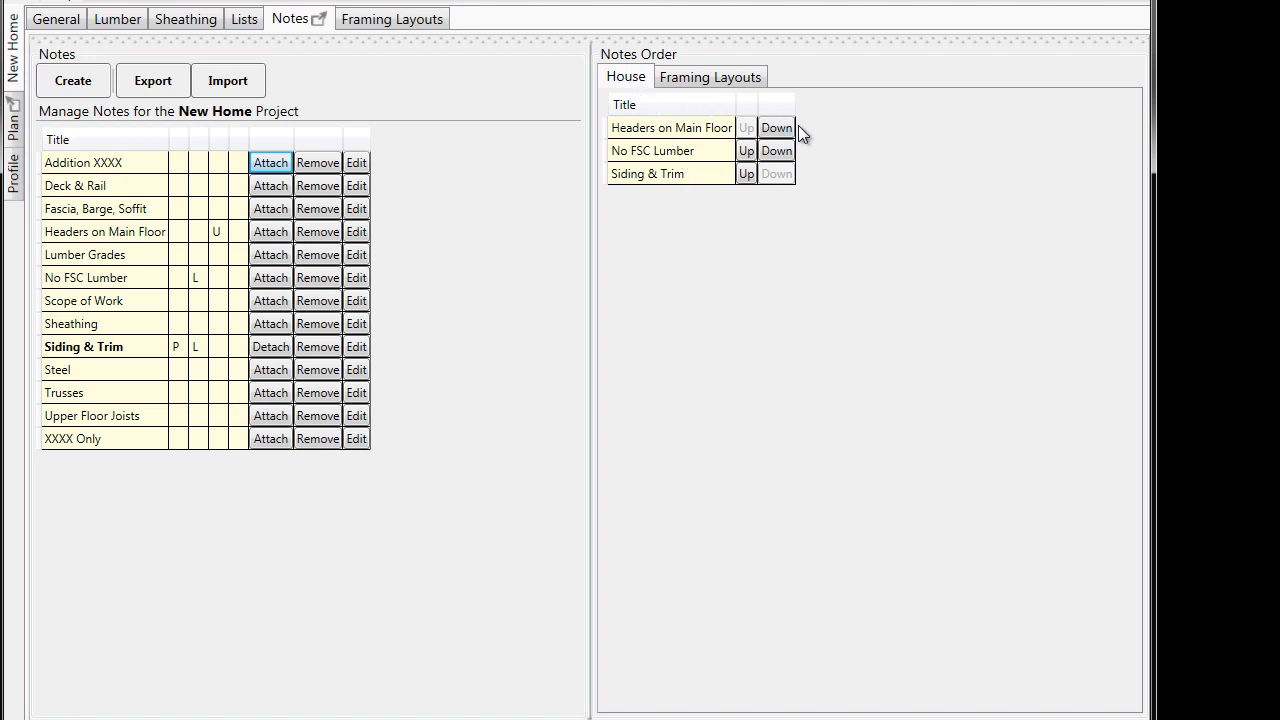
left_click(746, 151)
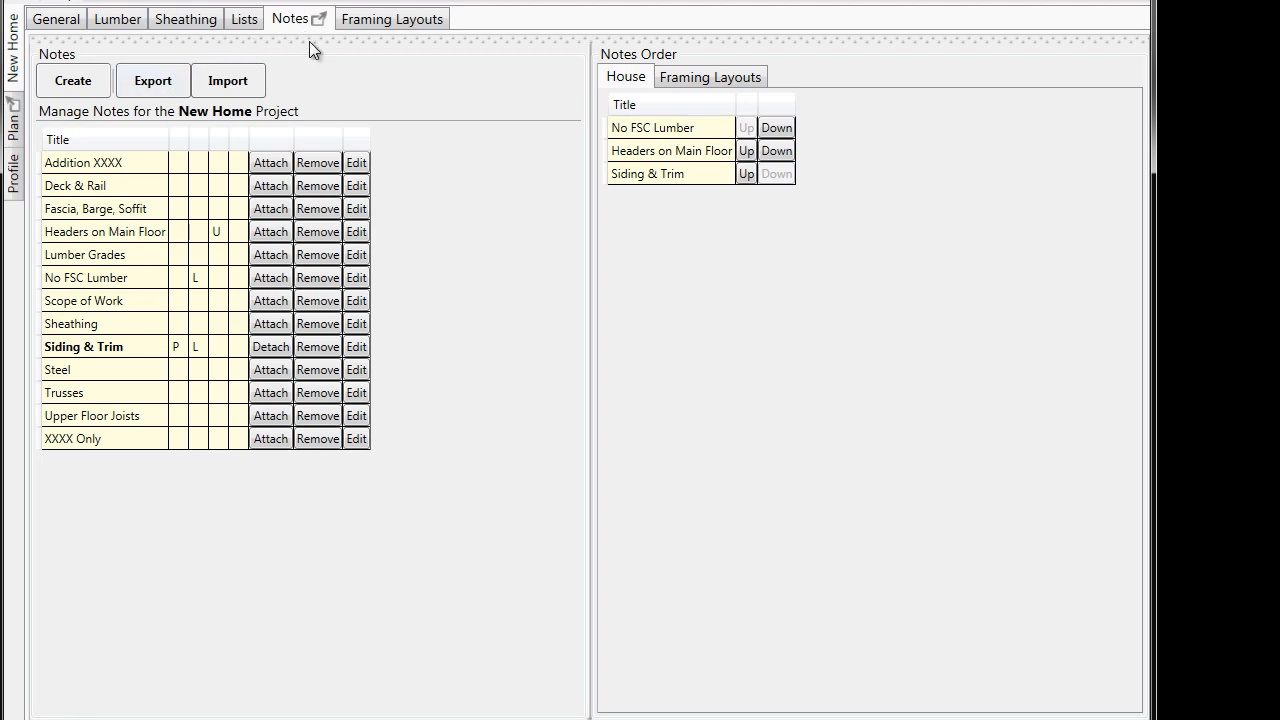
left_click_drag(309, 41, 565, 111)
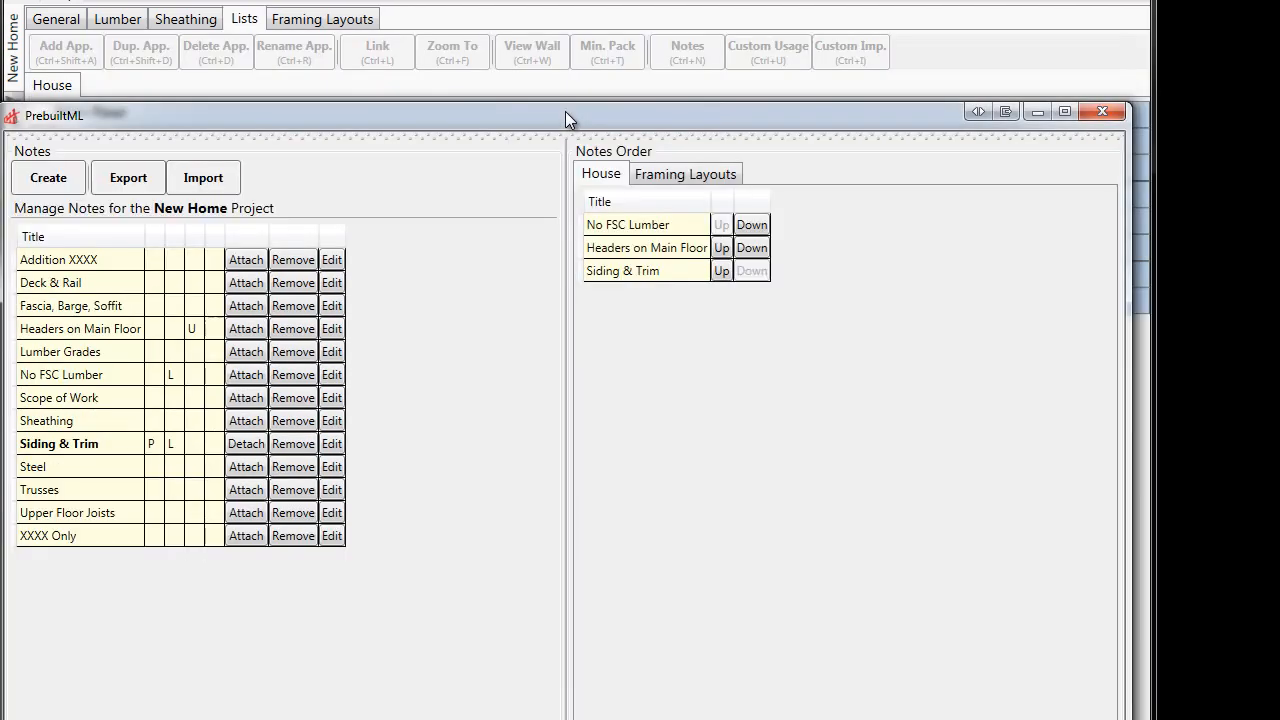
left_click_drag(467, 122, 682, 78)
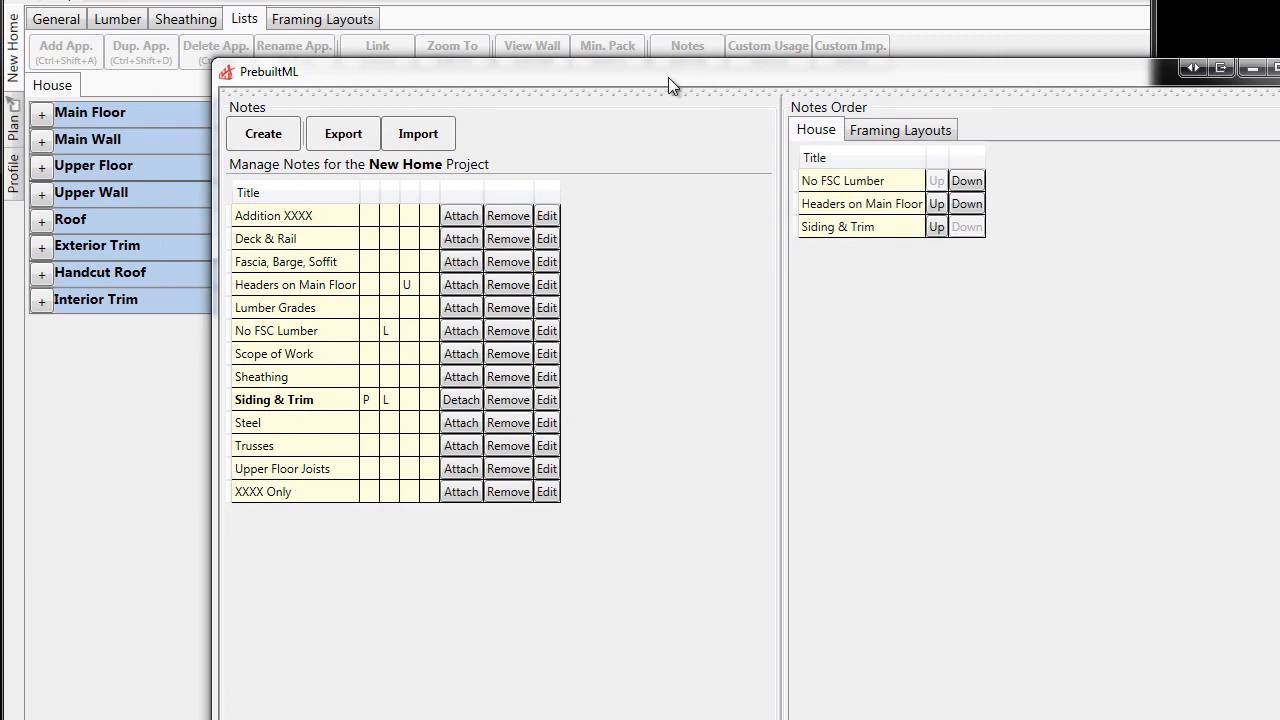
- Create and save a project note titled "Example Note", leaving its other sections blank
left_click(264, 136)
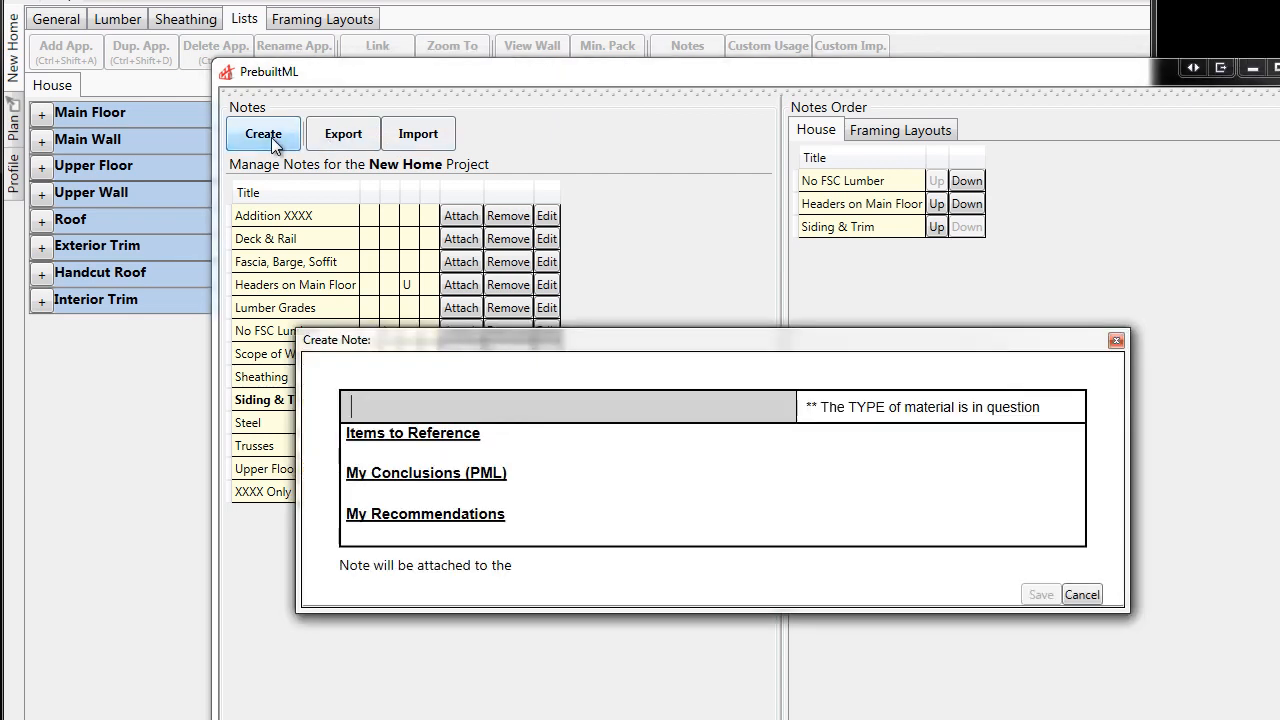
type("Exam ple")
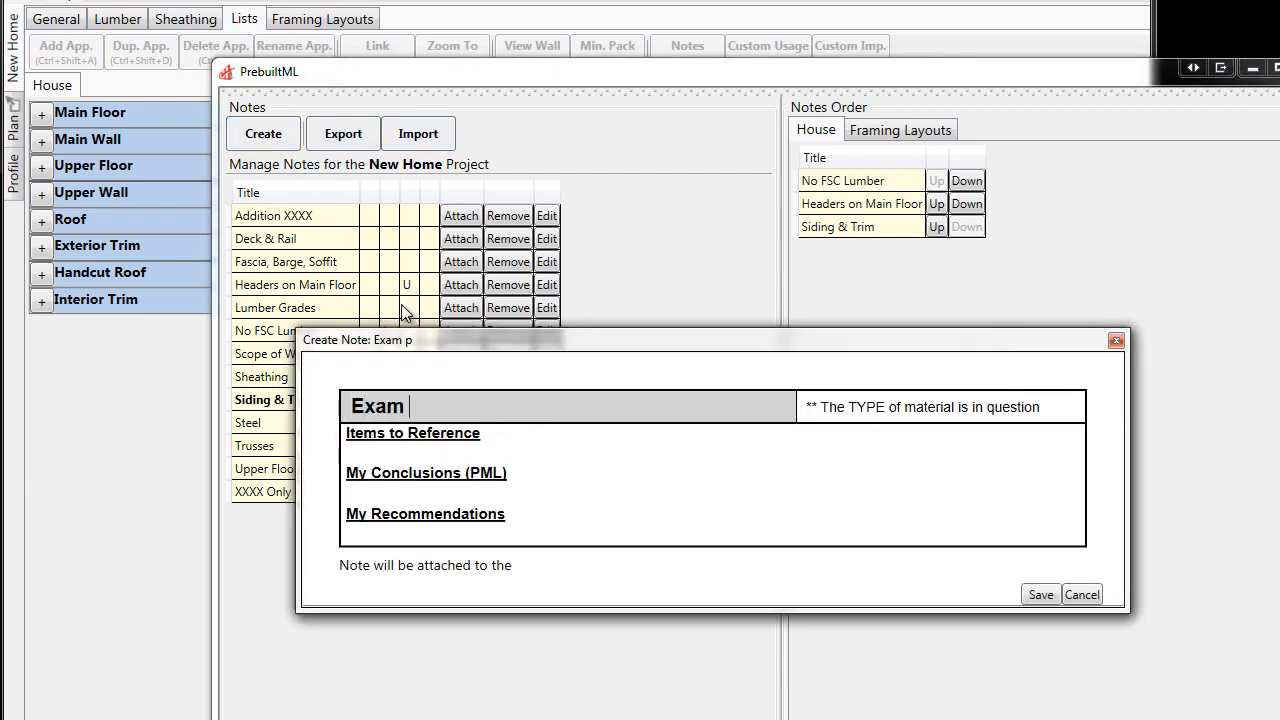
key("BackSpace")
key("BackSpace")
key("BackSpace")
key("BackSpace")
type("ple Note")
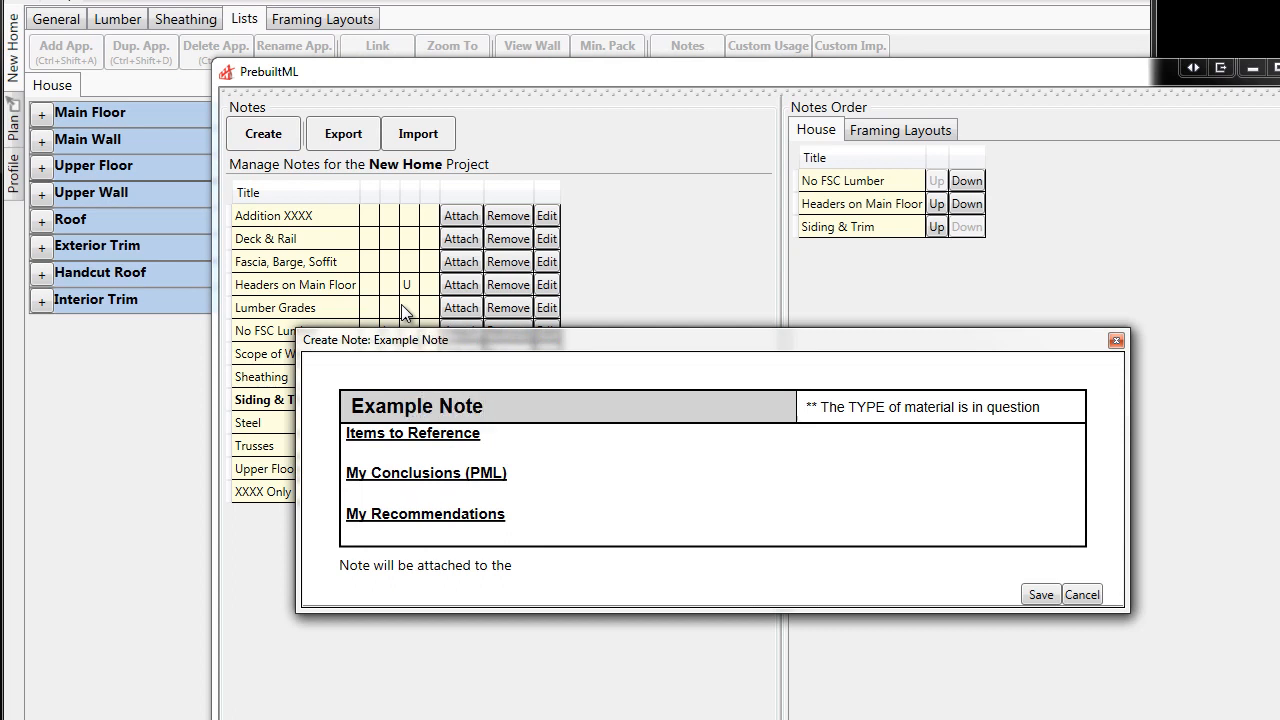
left_click(1030, 595)
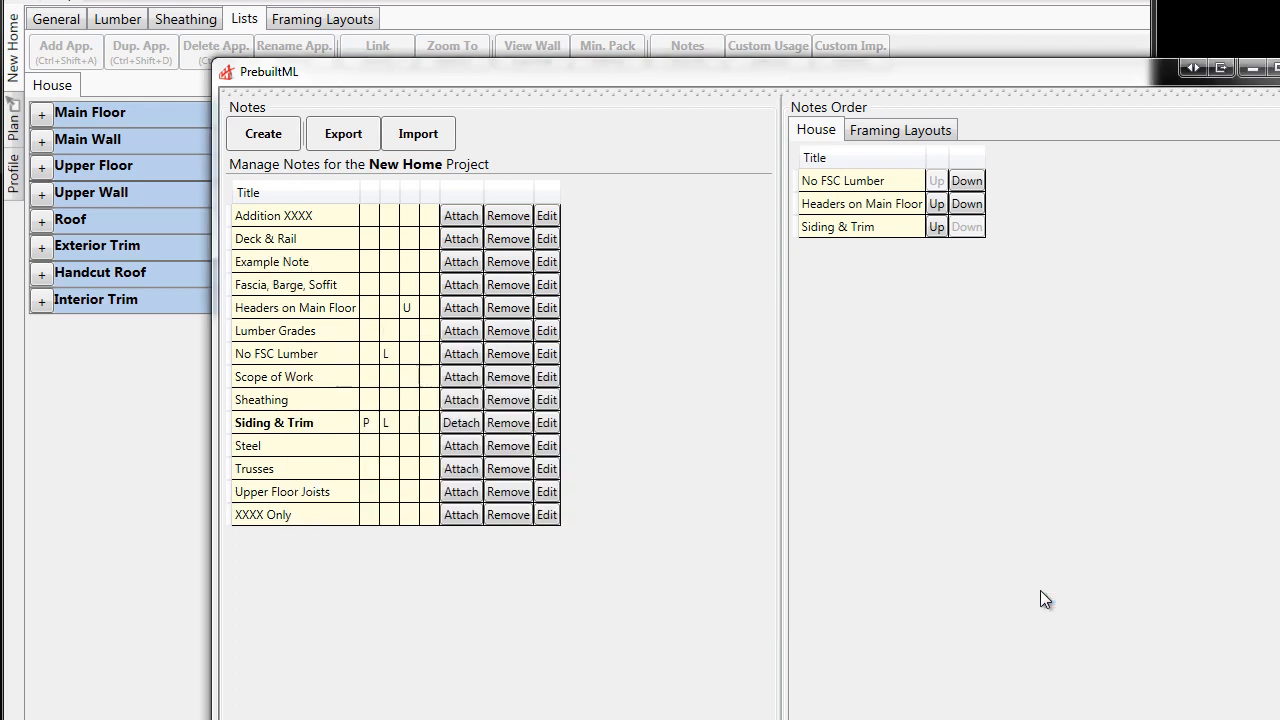